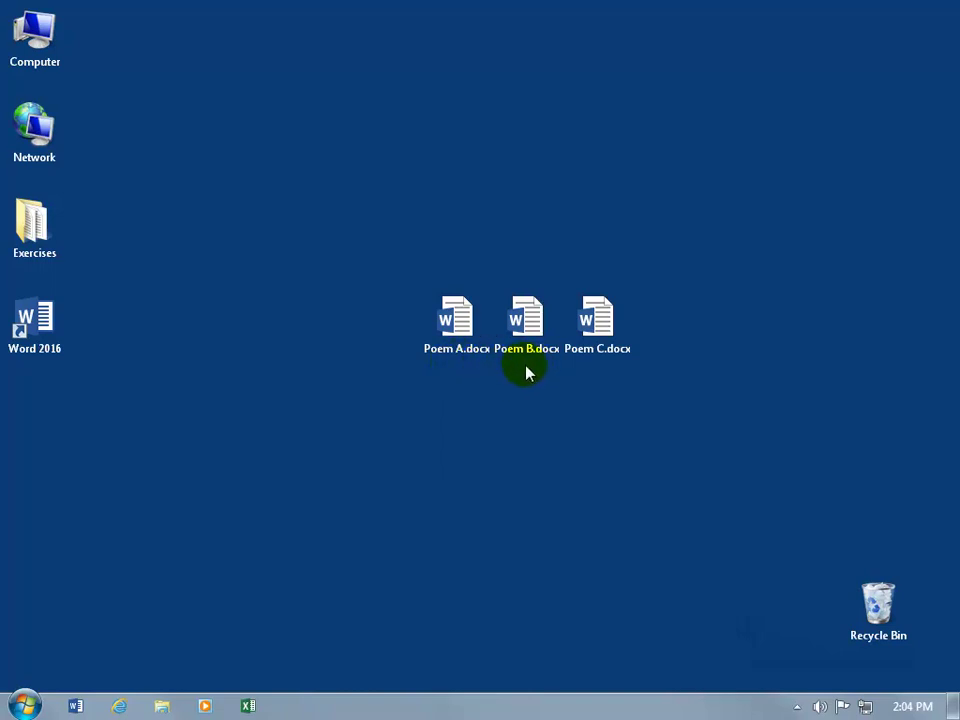
Open Poem A.docx, then open Poem B.docx in a second Word window
double_click(456, 340)
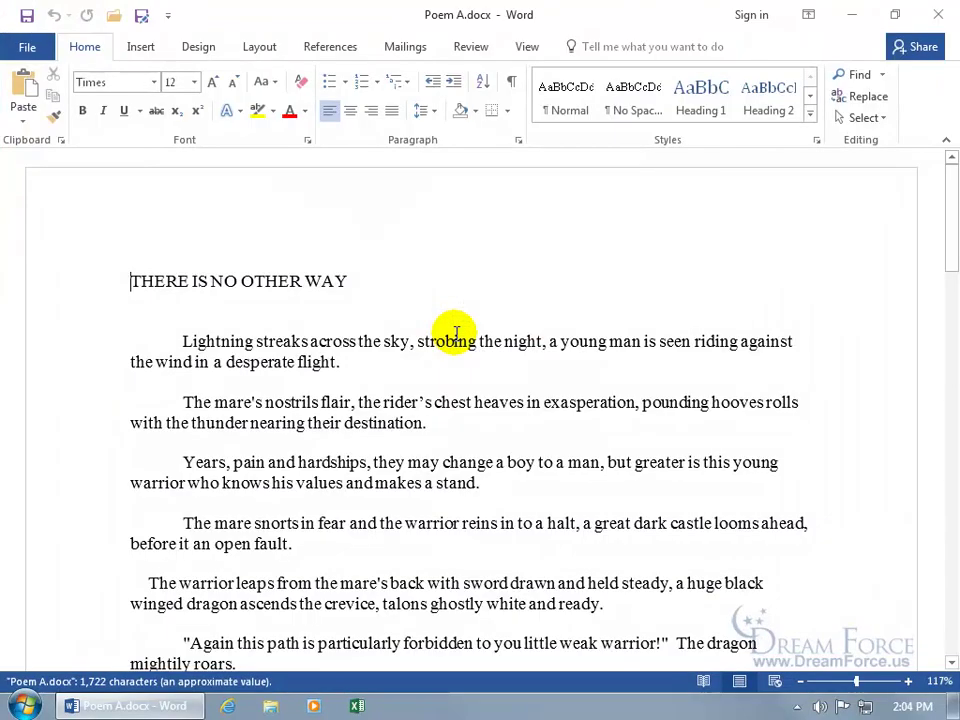
click(113, 22)
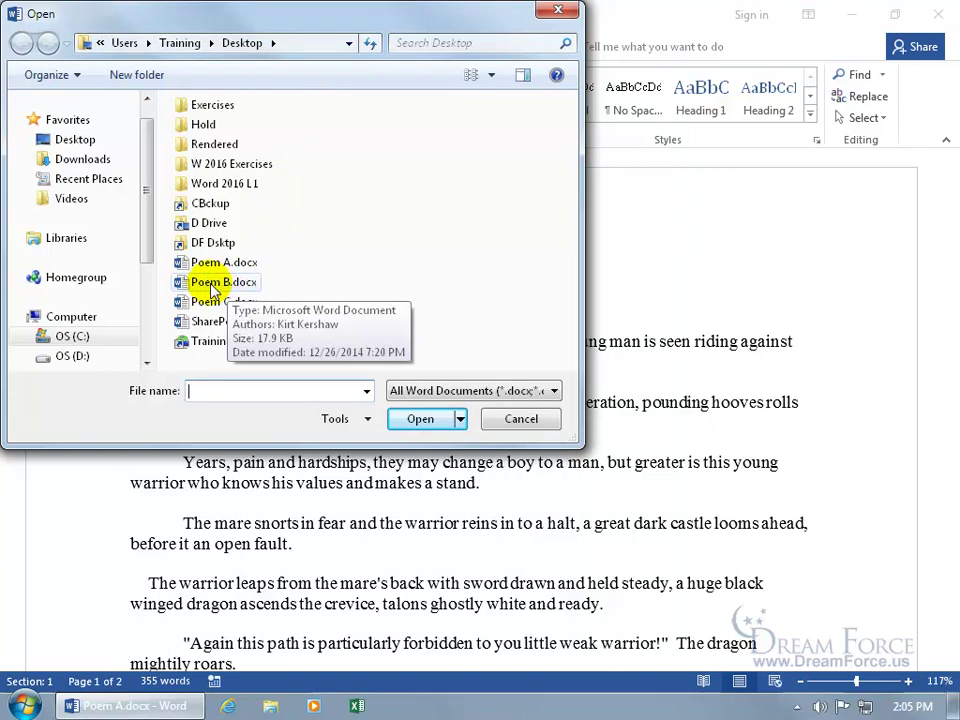
double_click(212, 284)
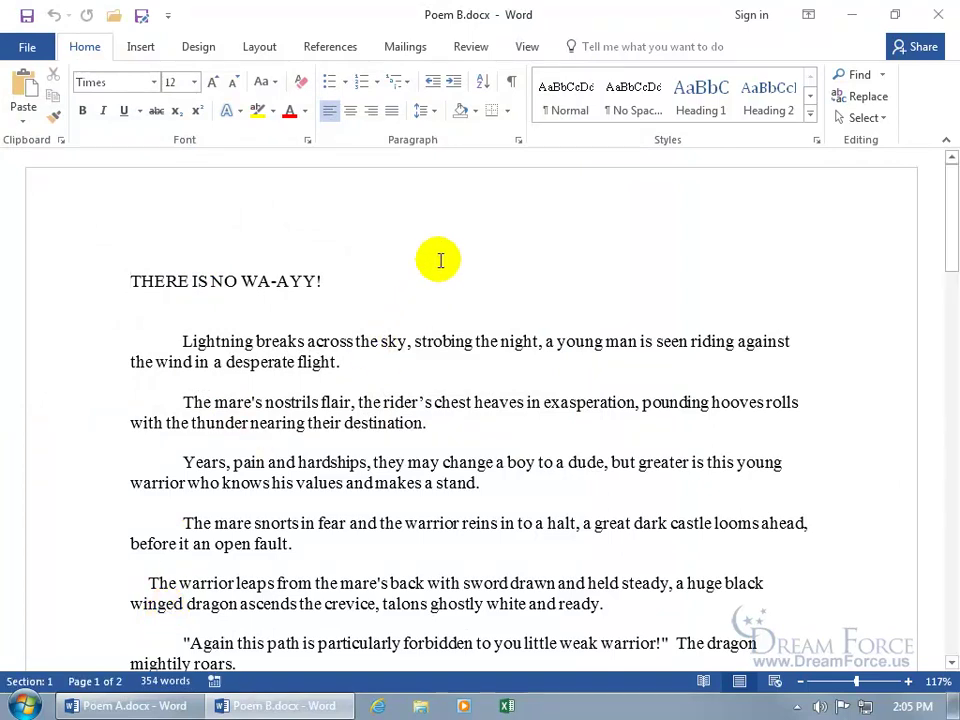
click(123, 707)
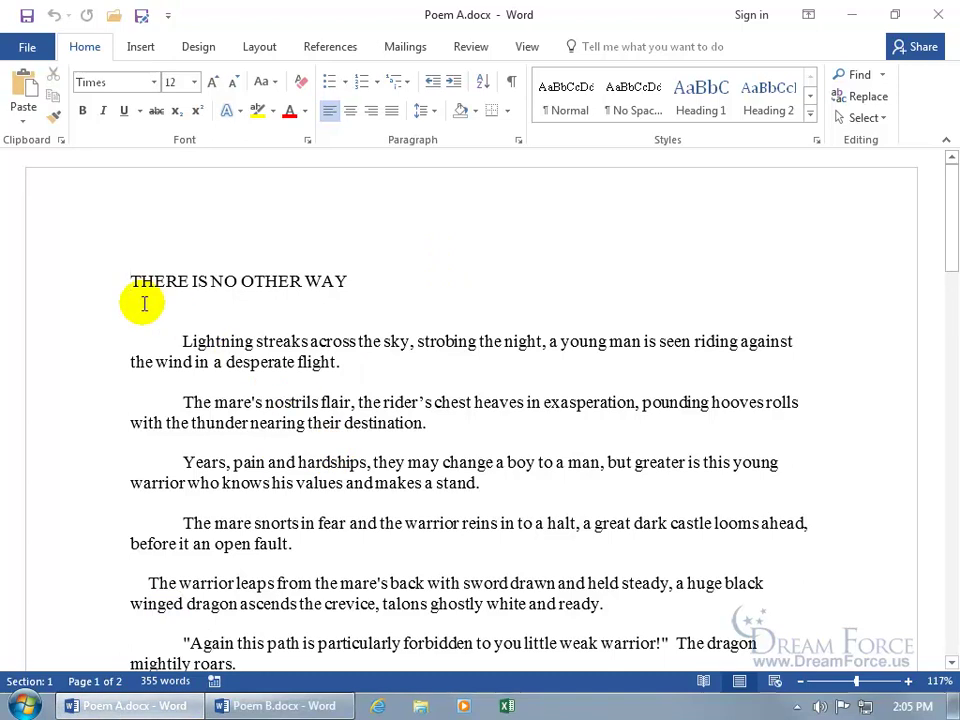
click(304, 704)
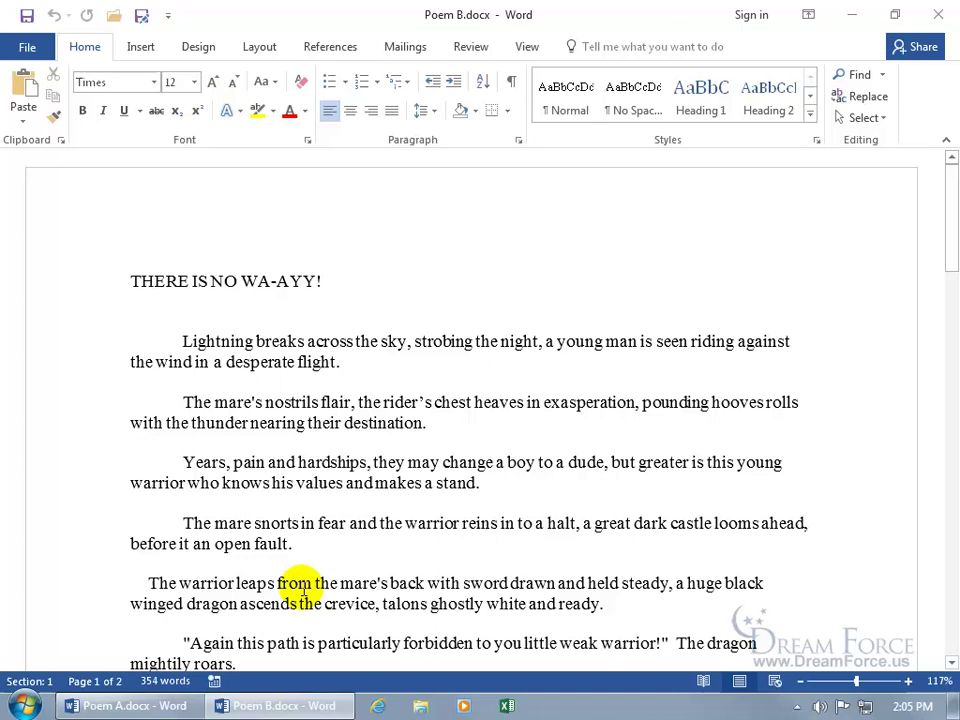
Tile the Poem B and Poem A windows with Arrange All and collapse both ribbons
click(526, 45)
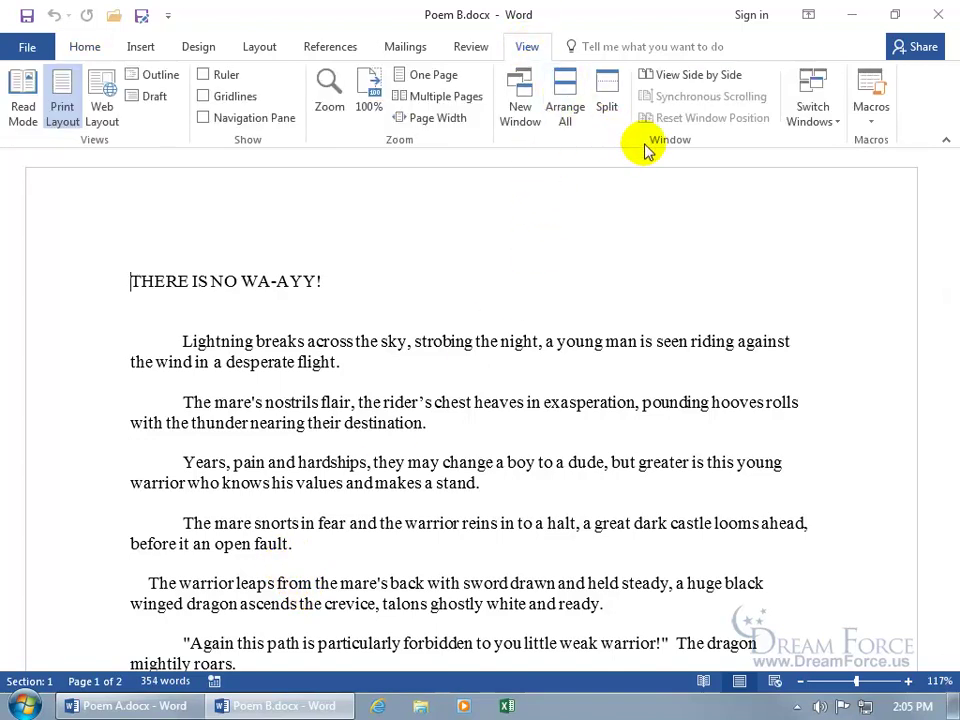
click(566, 108)
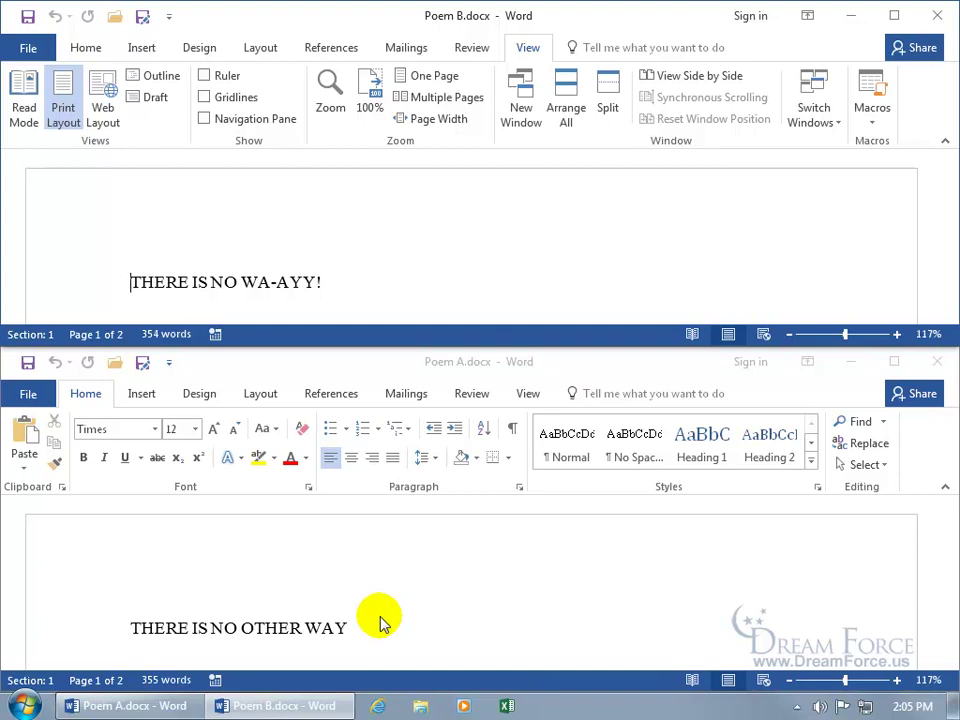
click(92, 394)
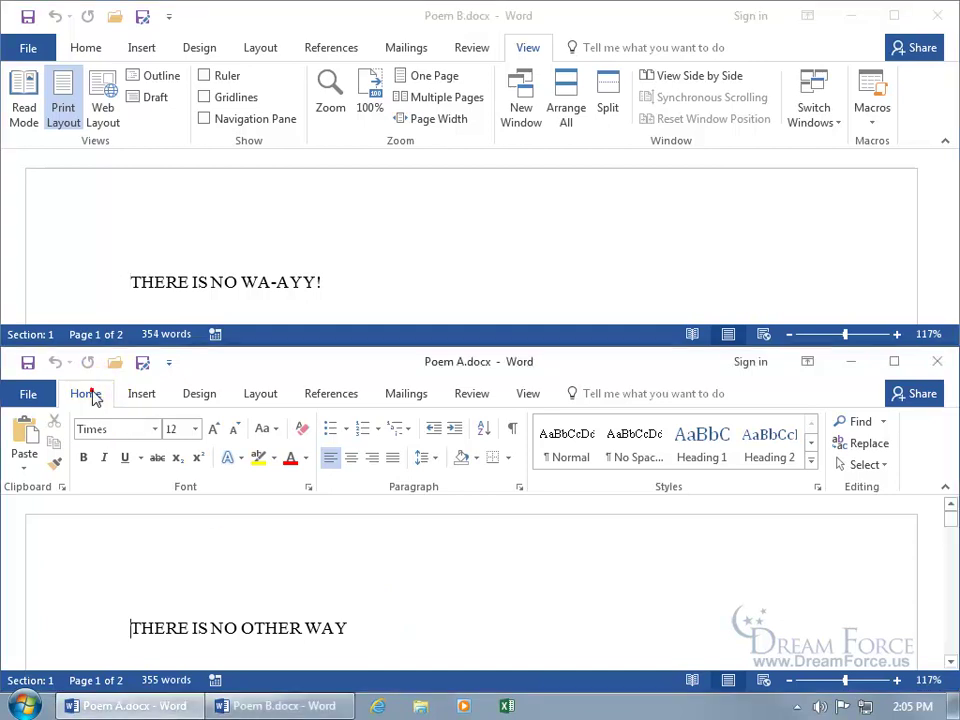
double_click(92, 394)
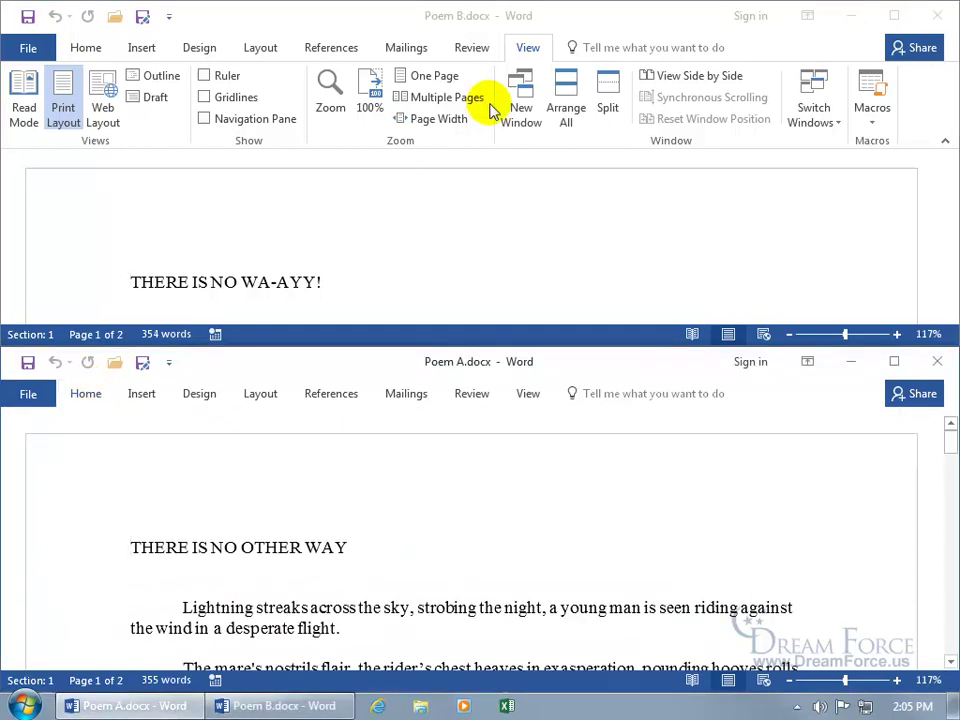
click(528, 48)
double_click(528, 48)
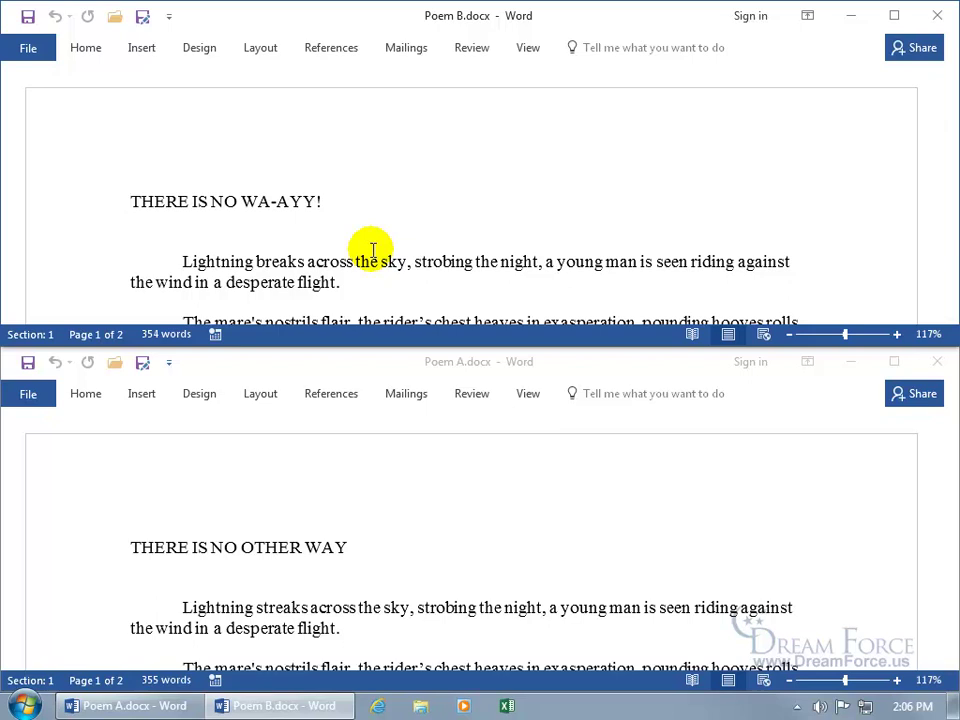
Close Poem B, maximize Poem A, pin its ribbon and show the Review tools
click(937, 16)
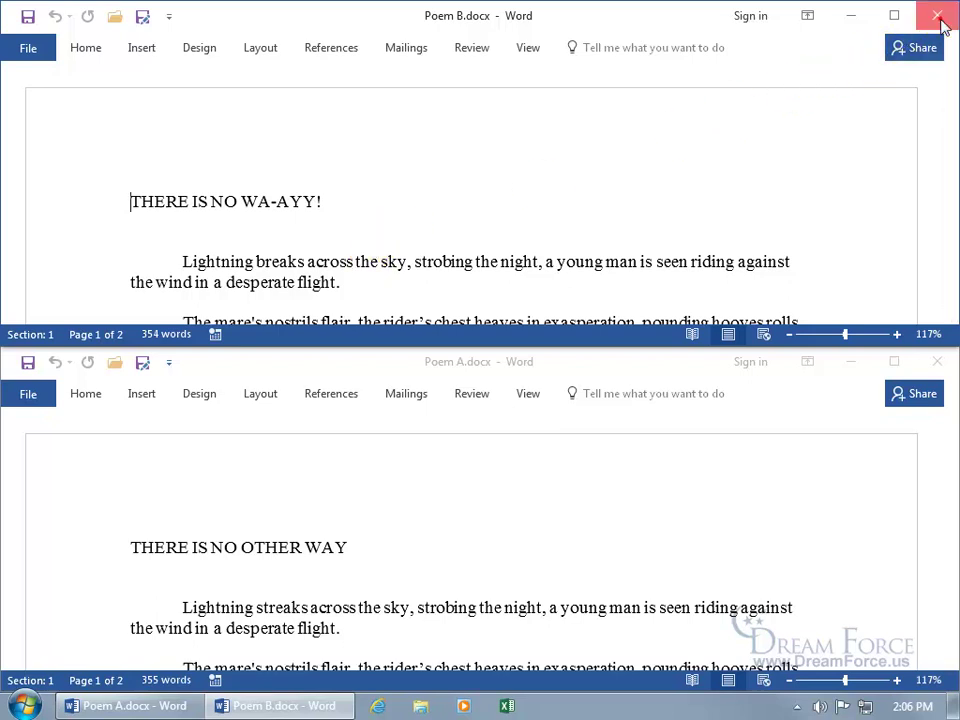
click(894, 361)
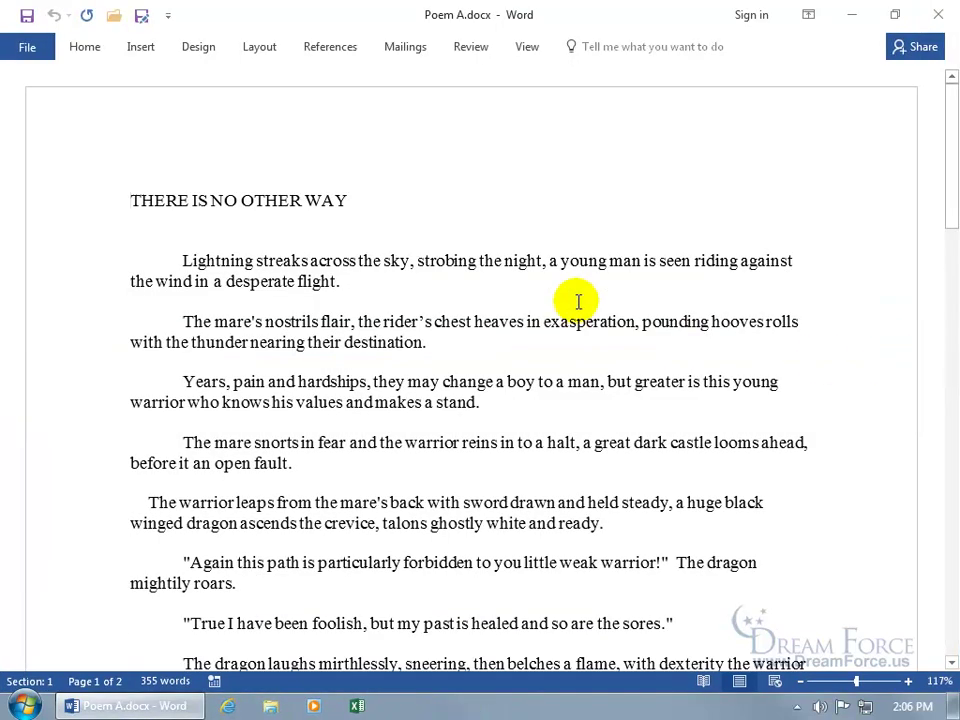
click(83, 48)
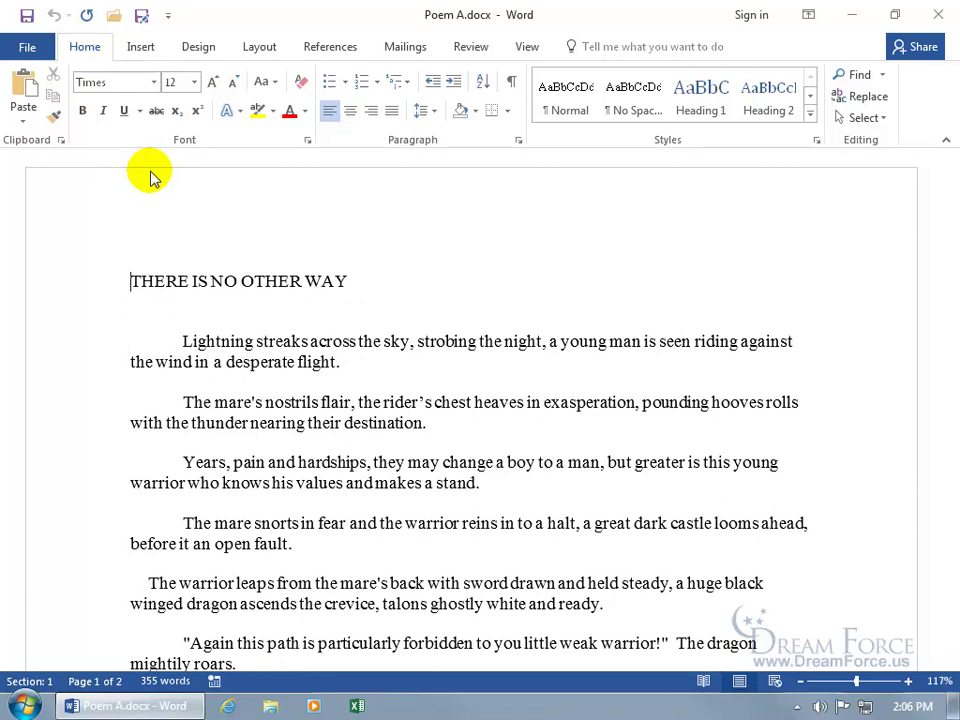
click(476, 50)
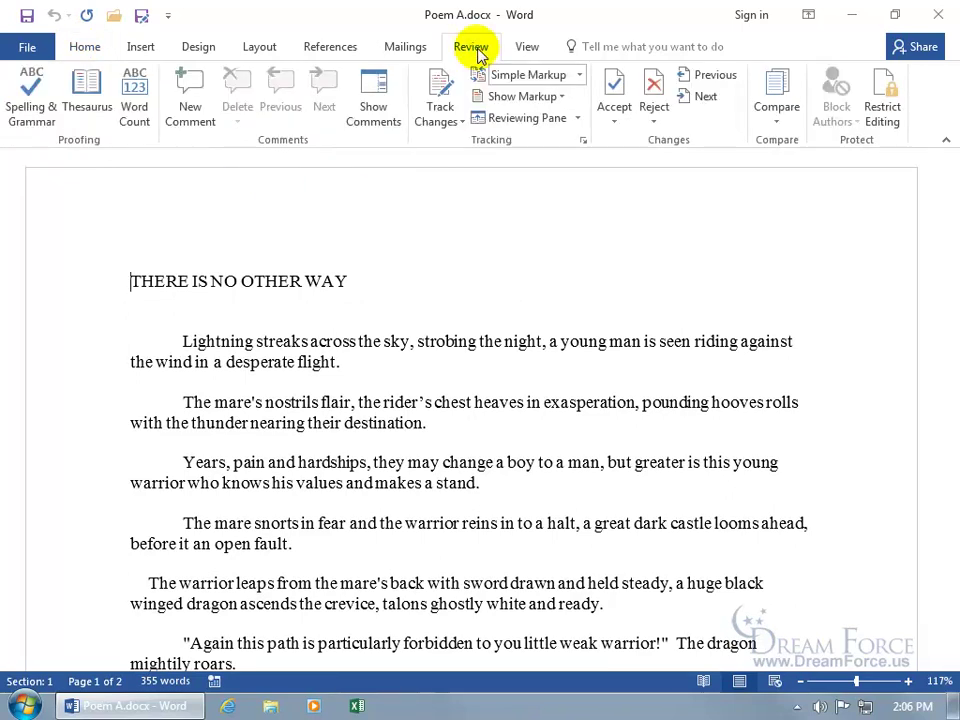
Open the Compare dropdown on the Review tab
click(778, 125)
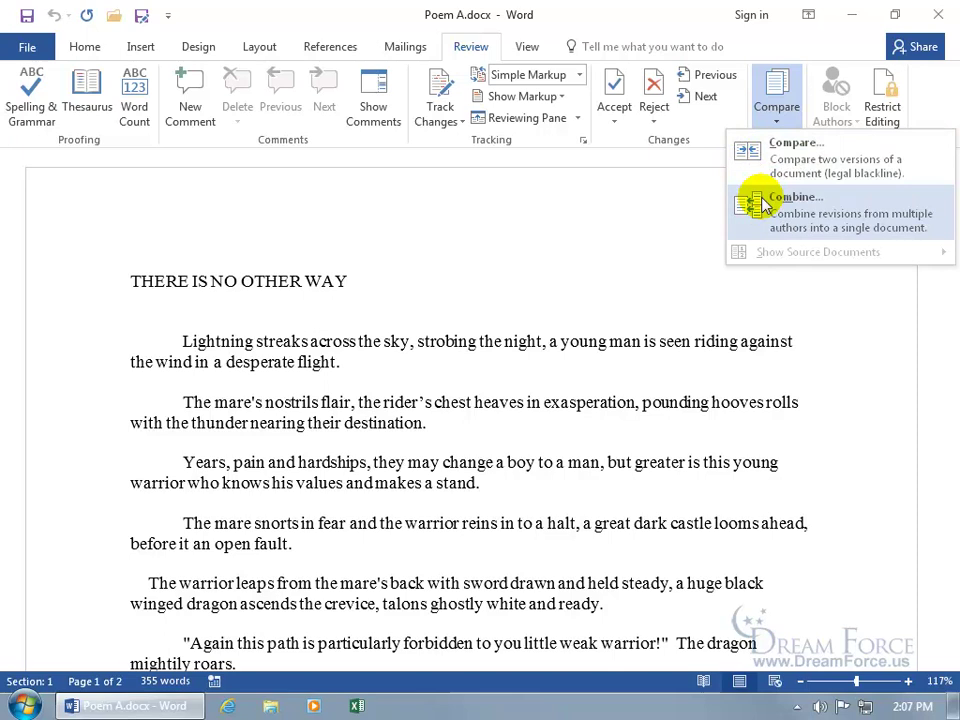
Start Compare Documents and look through the recent-file list for the original document
click(779, 150)
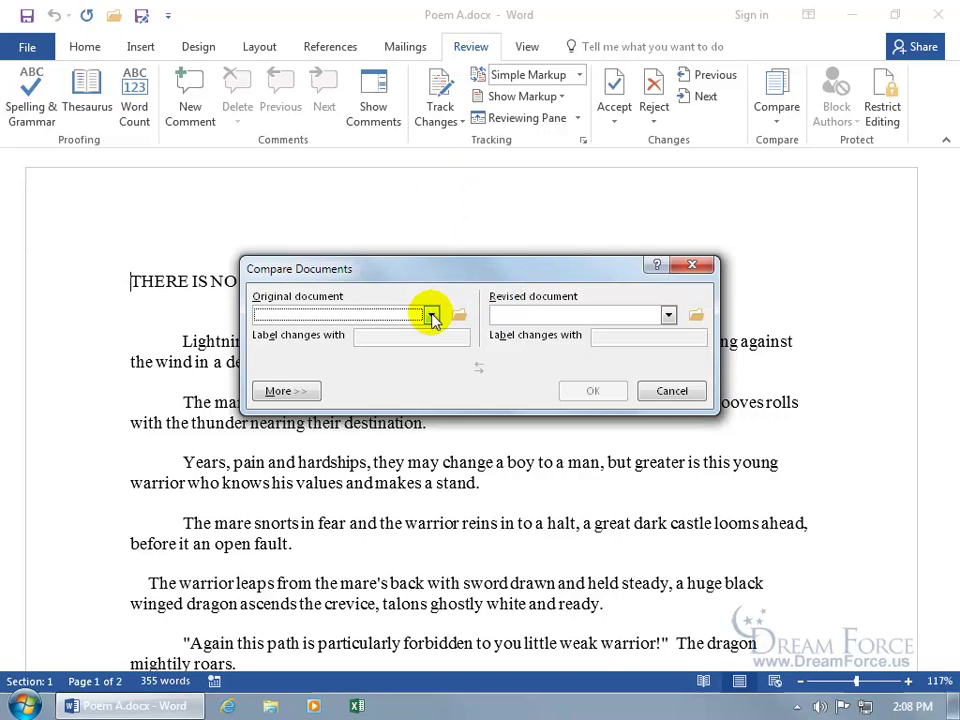
click(432, 316)
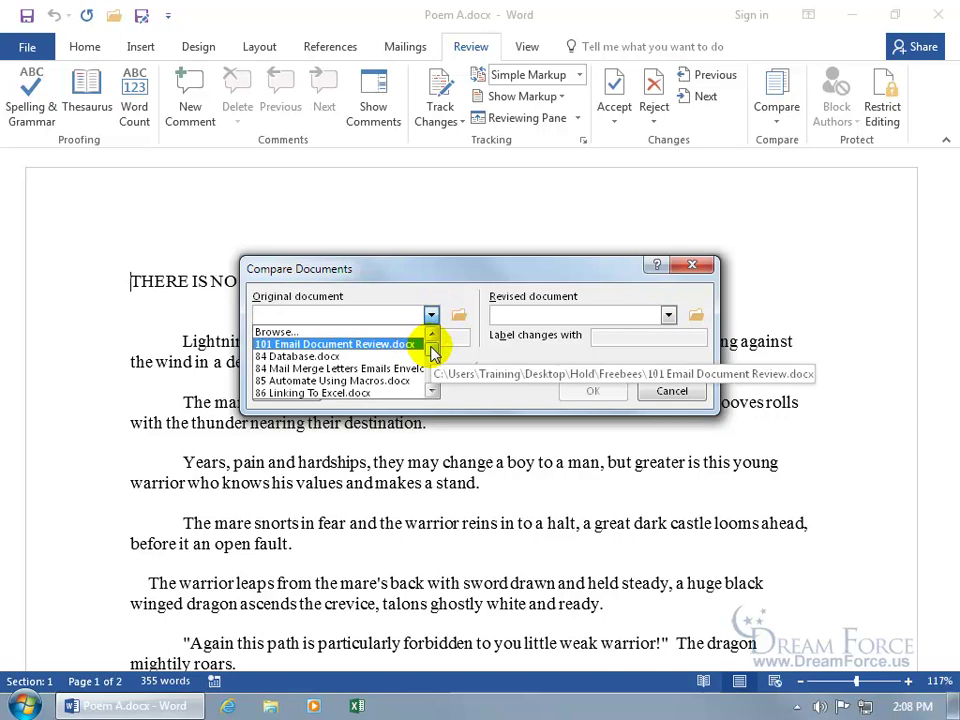
click(431, 390)
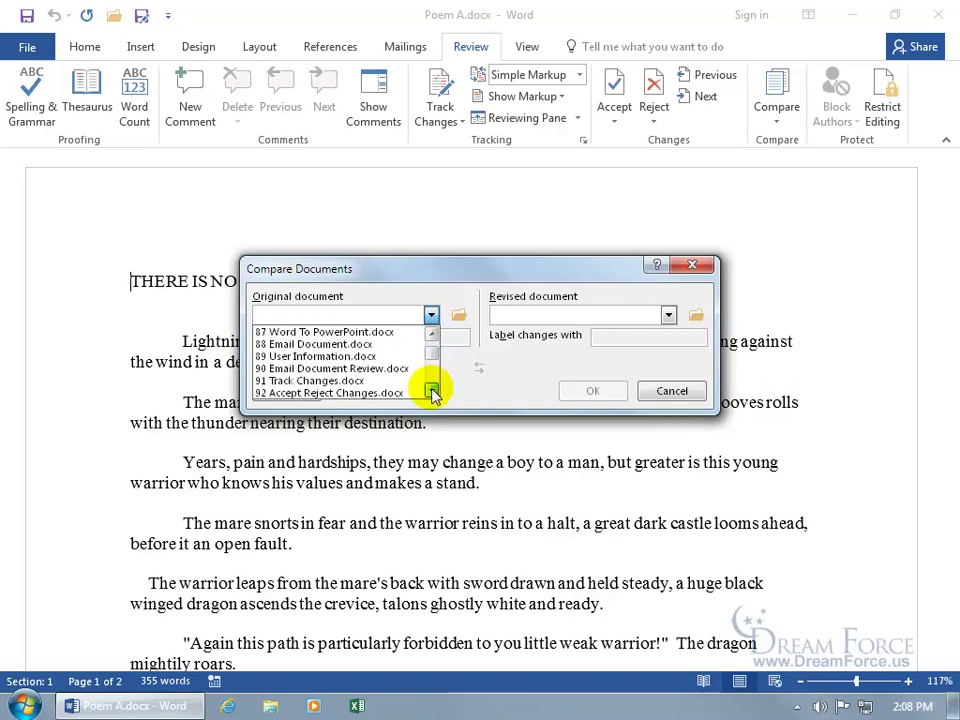
drag(431, 390, 431, 392)
scroll(433, 364, up, 2)
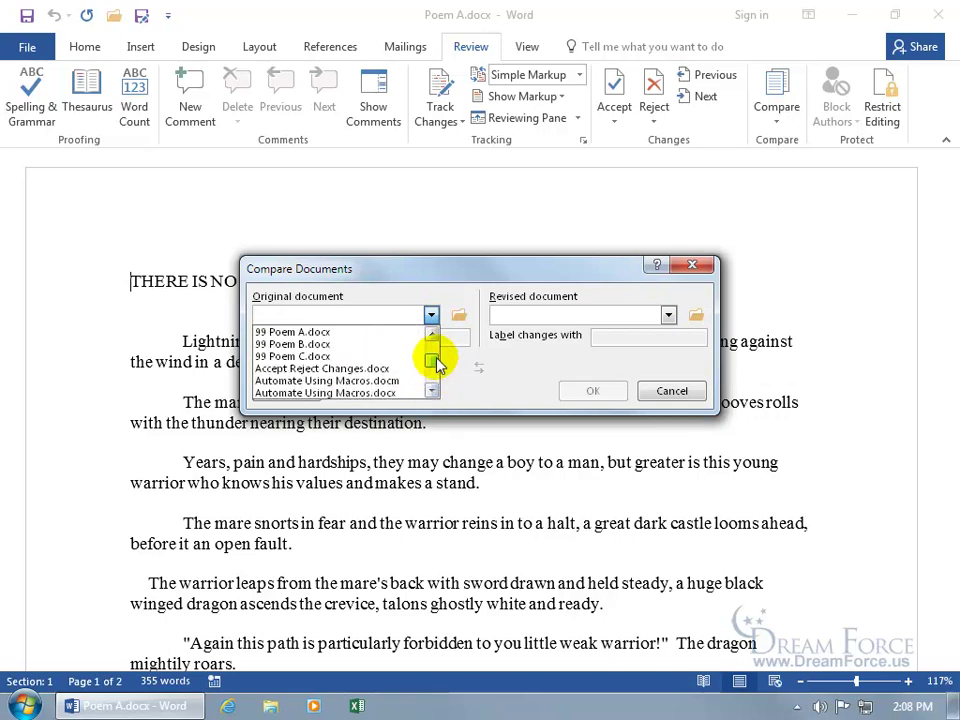
click(431, 390)
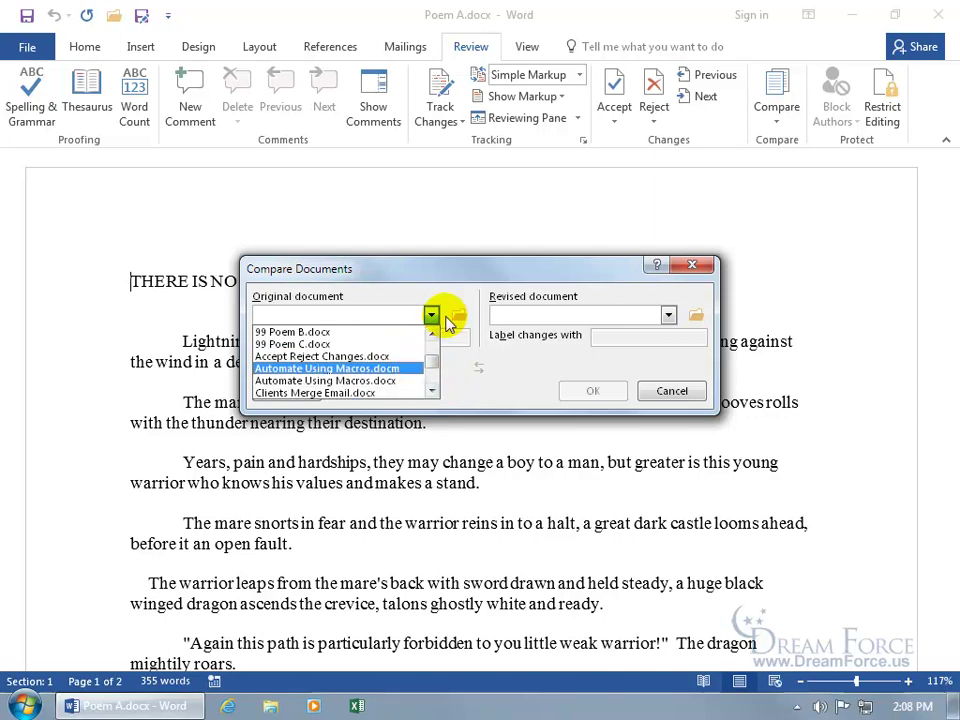
scroll(435, 315, up, 1)
drag(435, 336, 433, 338)
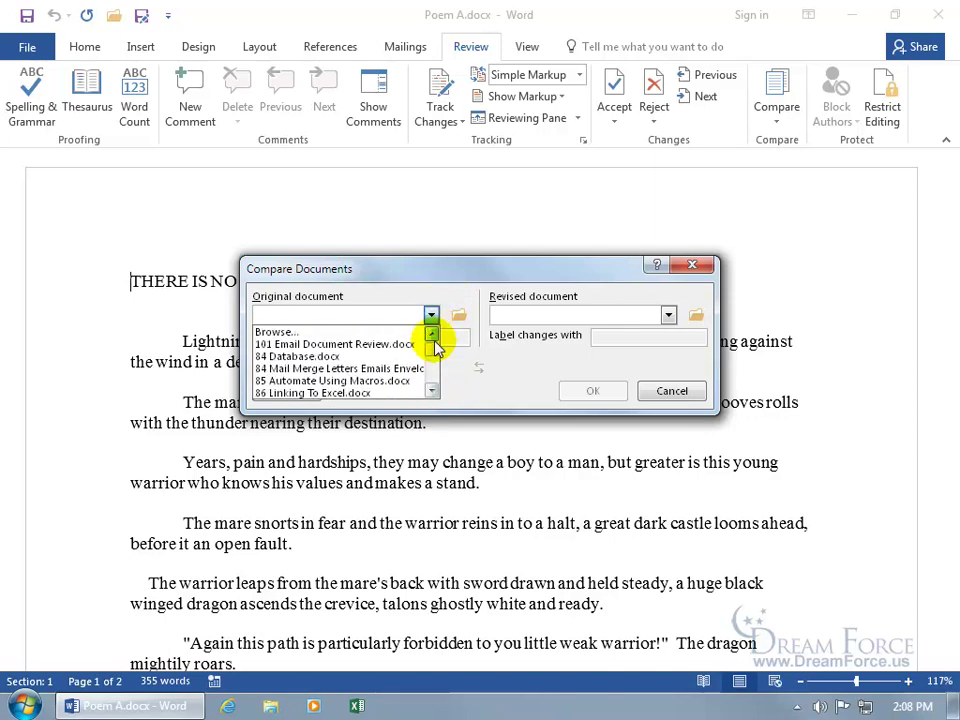
click(361, 333)
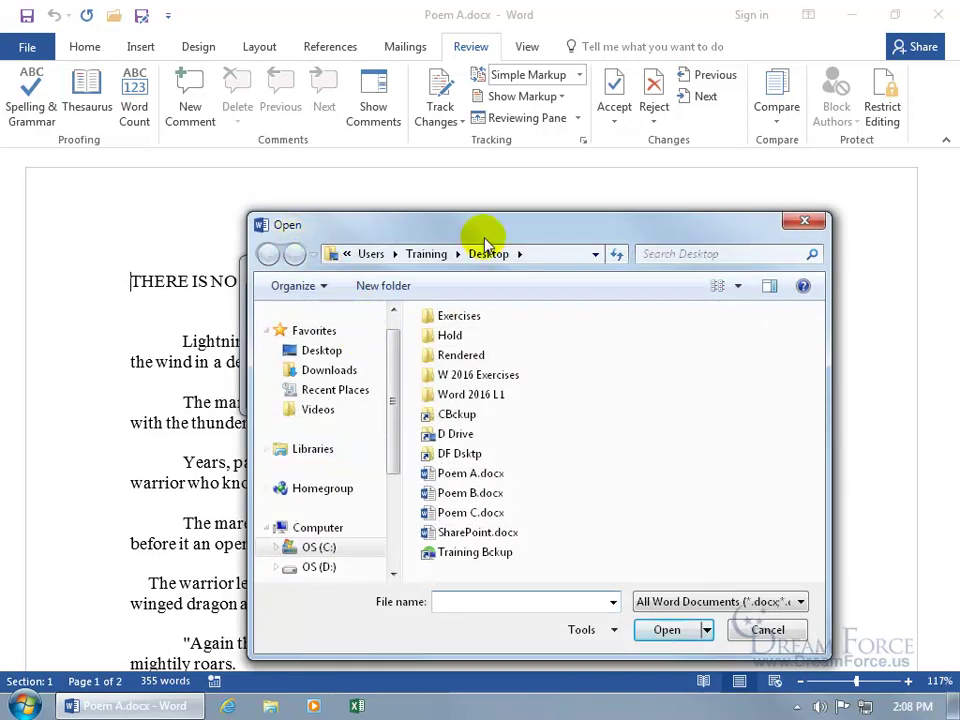
click(808, 222)
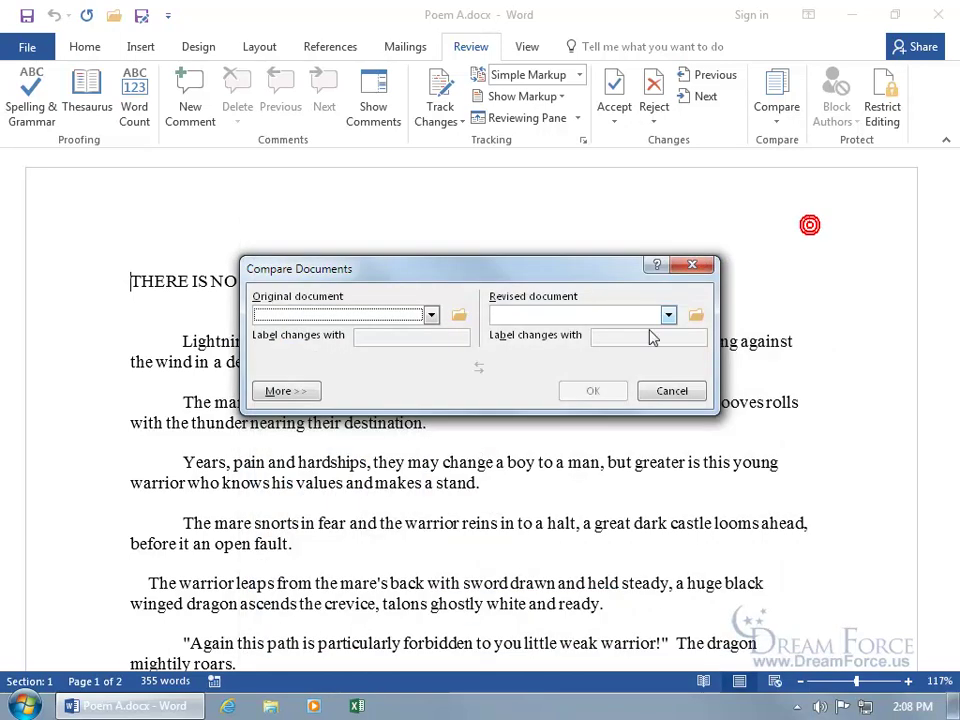
Browse to Poem A.docx as the original and Poem B.docx as the revised document
click(461, 317)
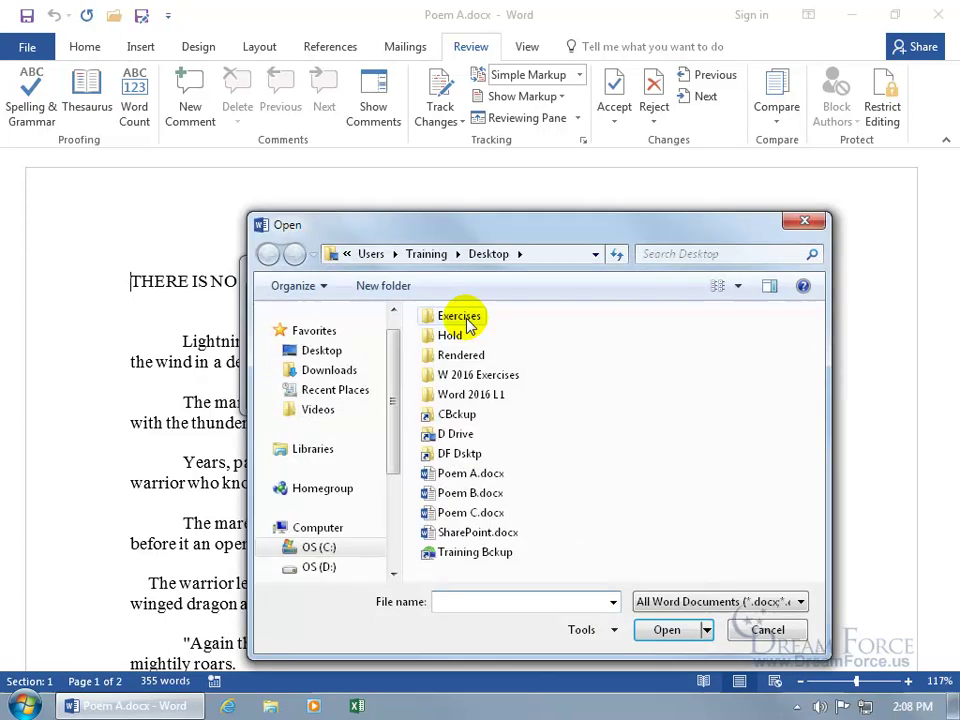
double_click(472, 474)
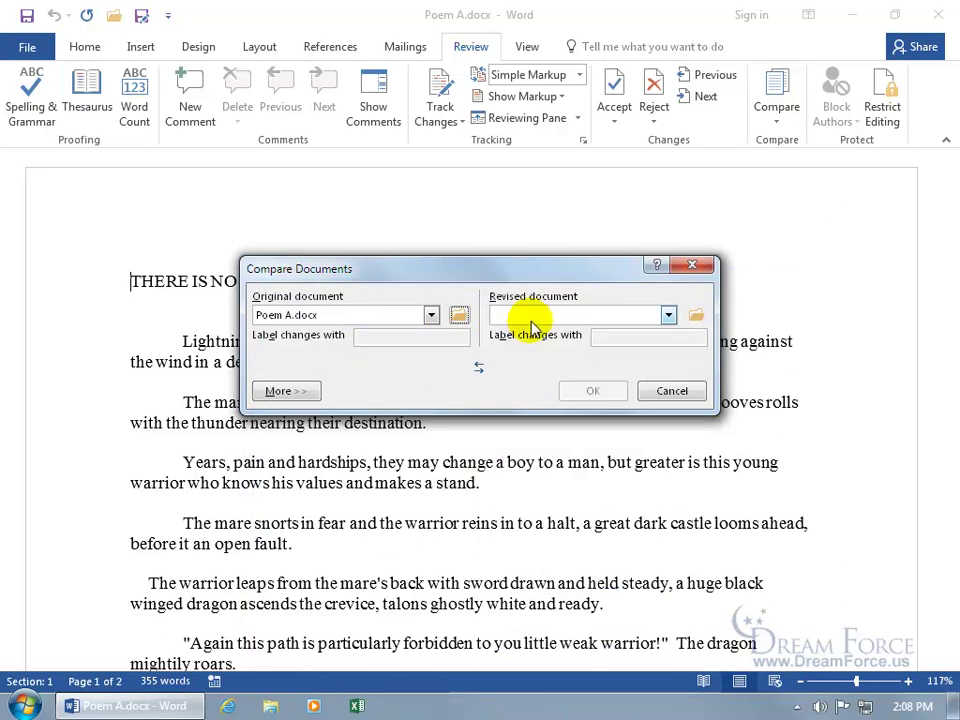
click(696, 316)
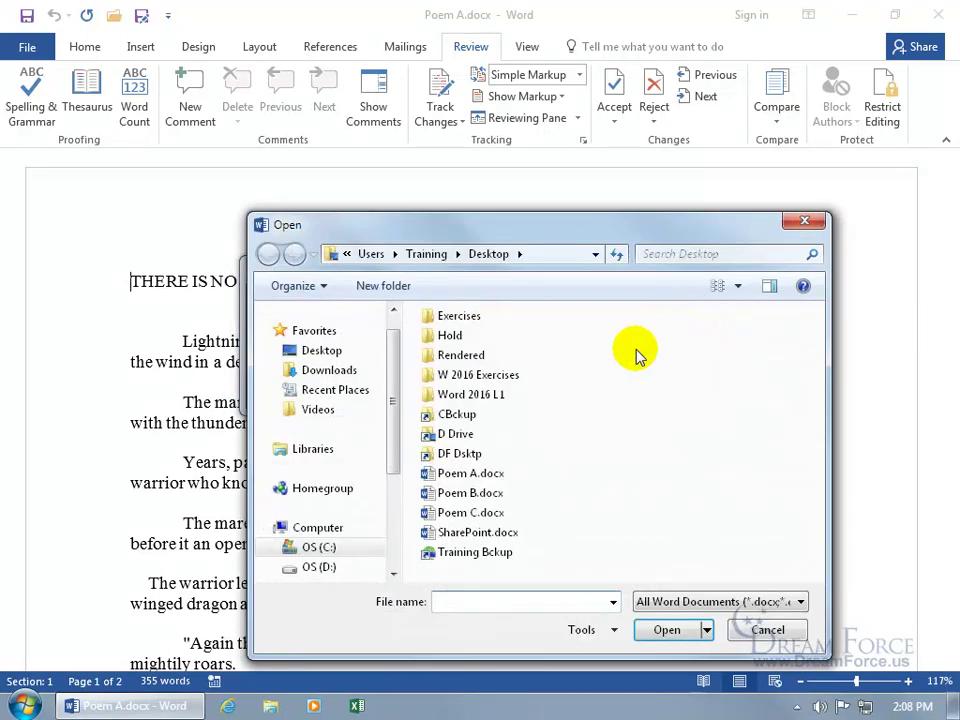
double_click(472, 496)
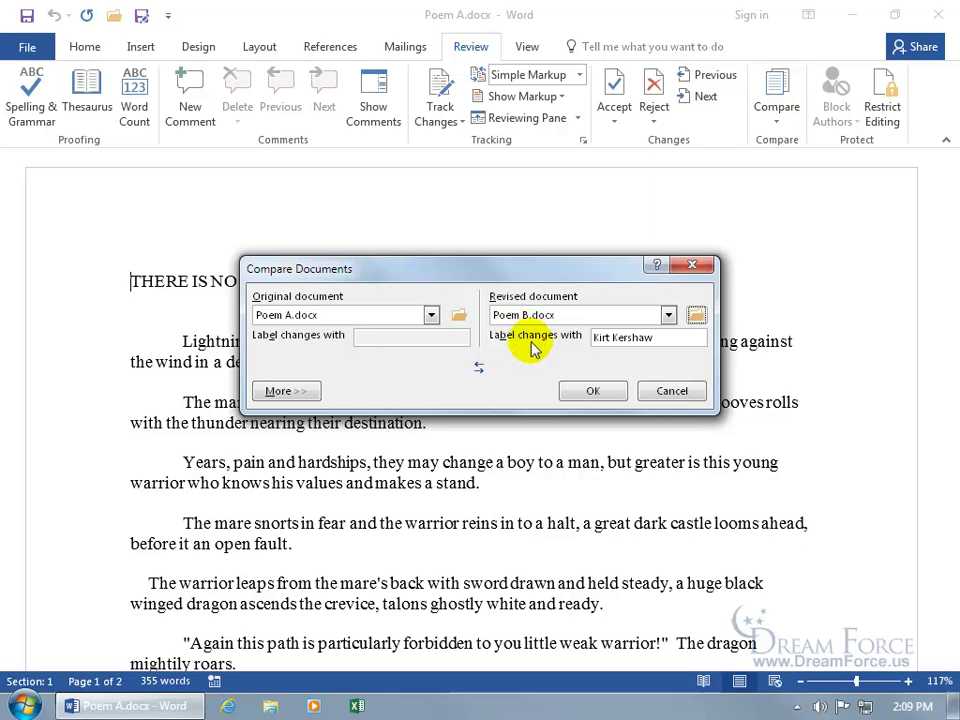
Replace the change label with the new reviewer name, then swap the documents and swap them back
drag(666, 337, 585, 340)
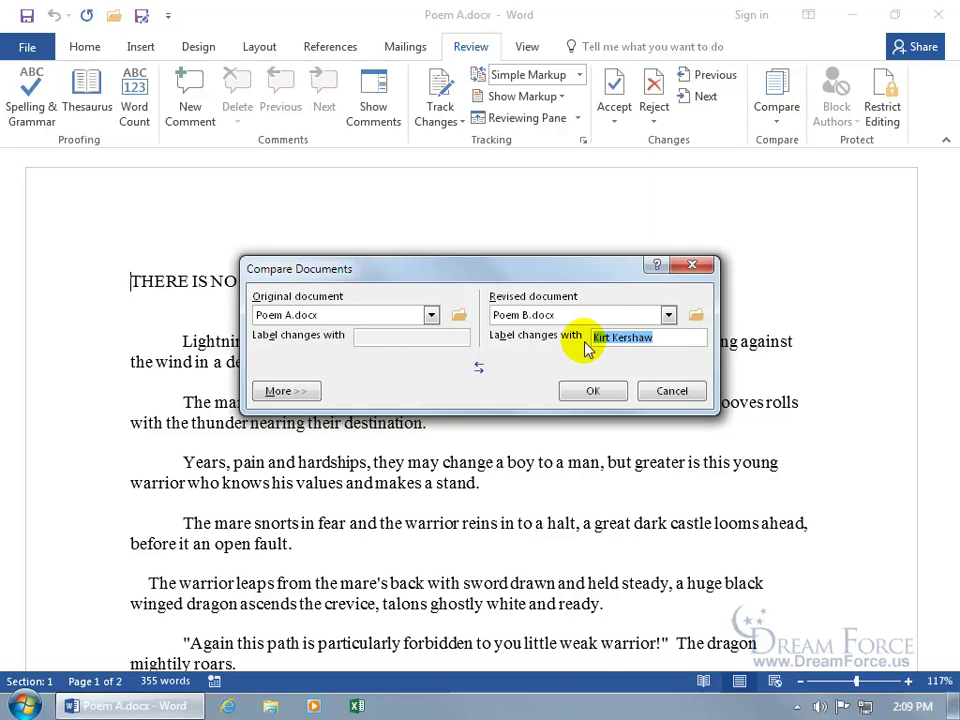
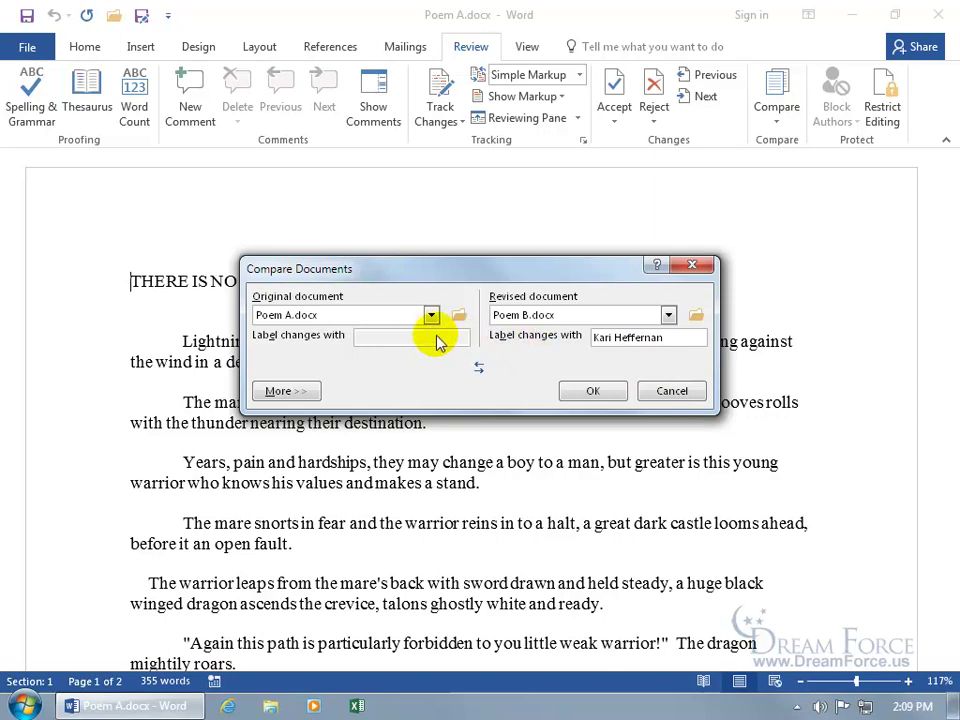
click(478, 368)
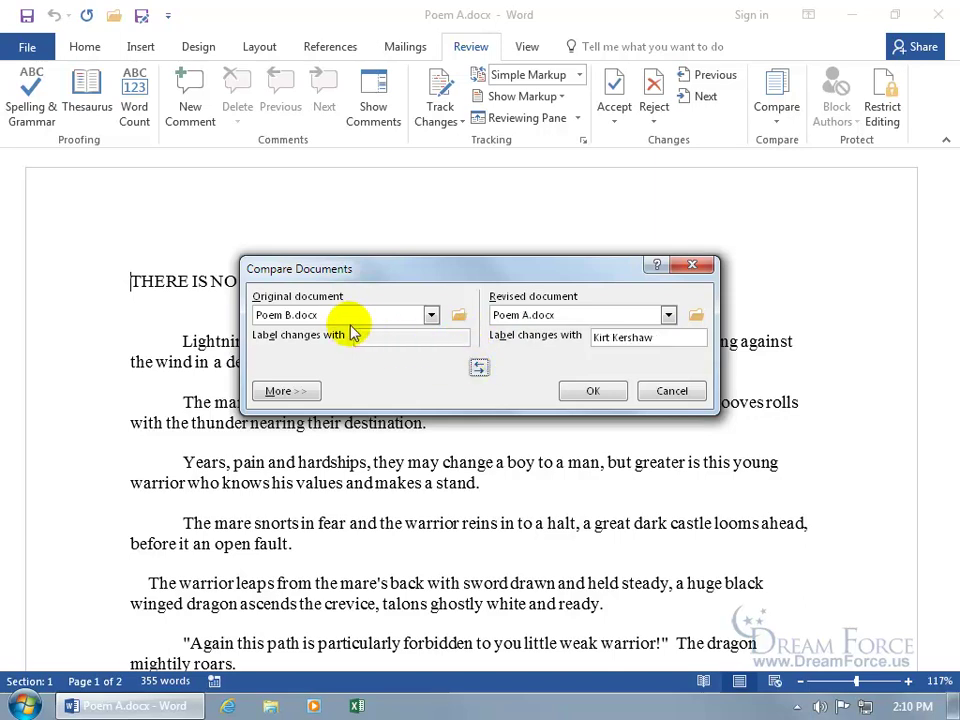
click(479, 369)
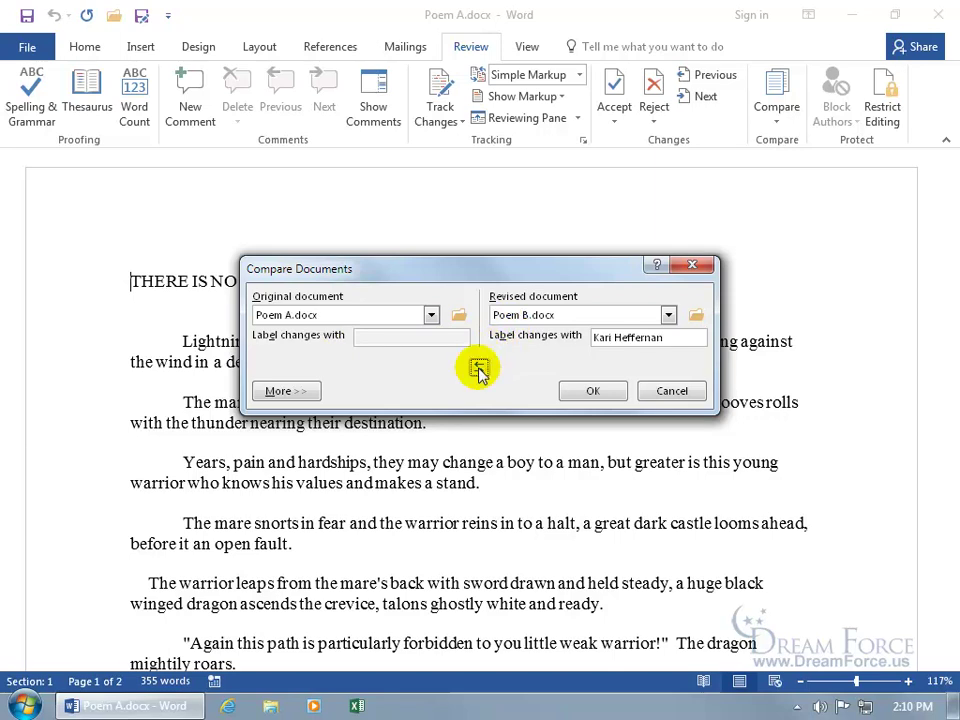
Expand the comparison settings with More >> and run the comparison into a new document
click(300, 391)
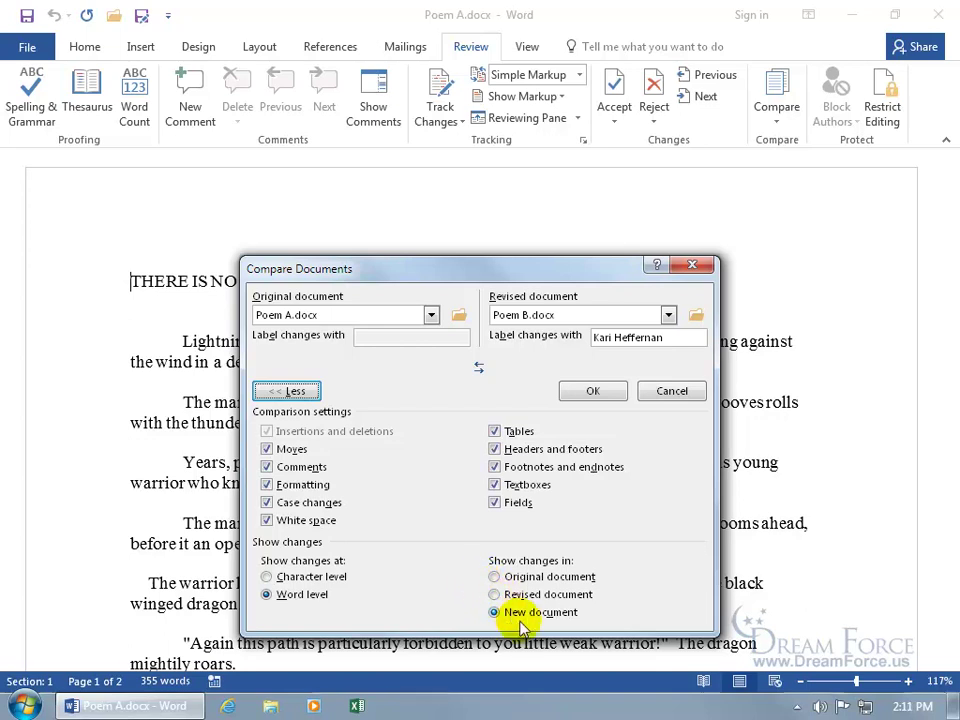
click(596, 391)
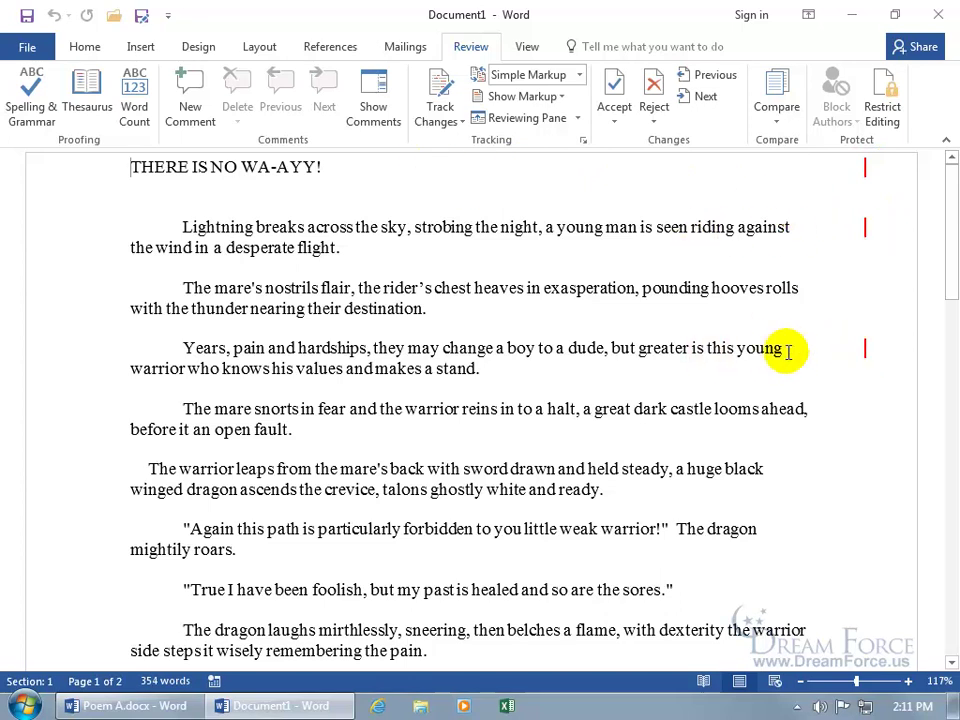
Switch Document1 to All Markup so deletions like 'streaks' and 'man' show inline
click(579, 75)
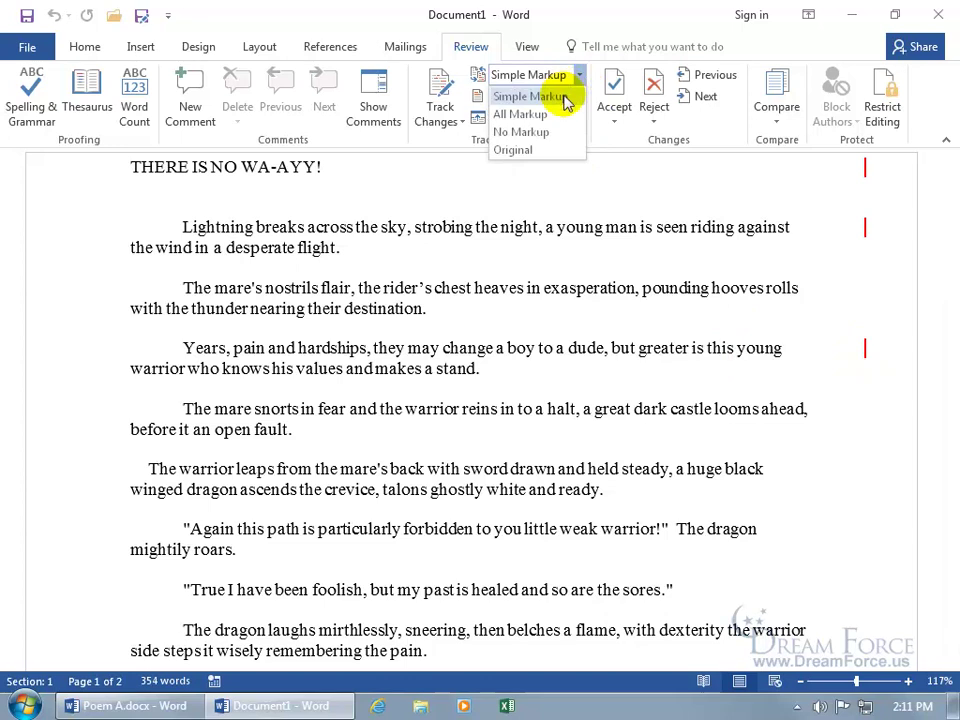
click(866, 231)
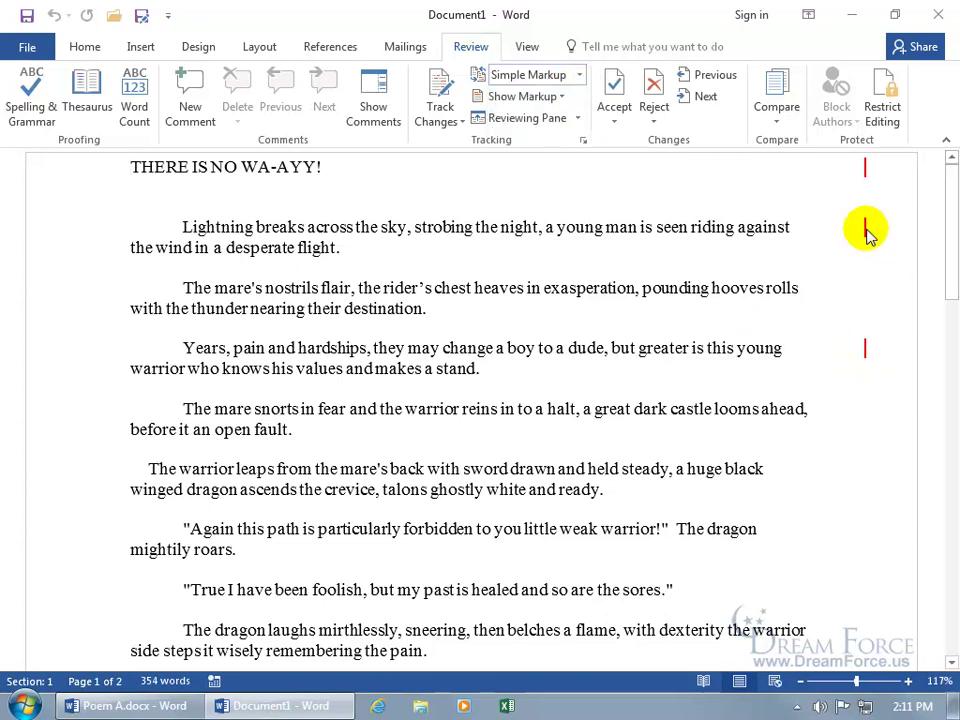
click(866, 231)
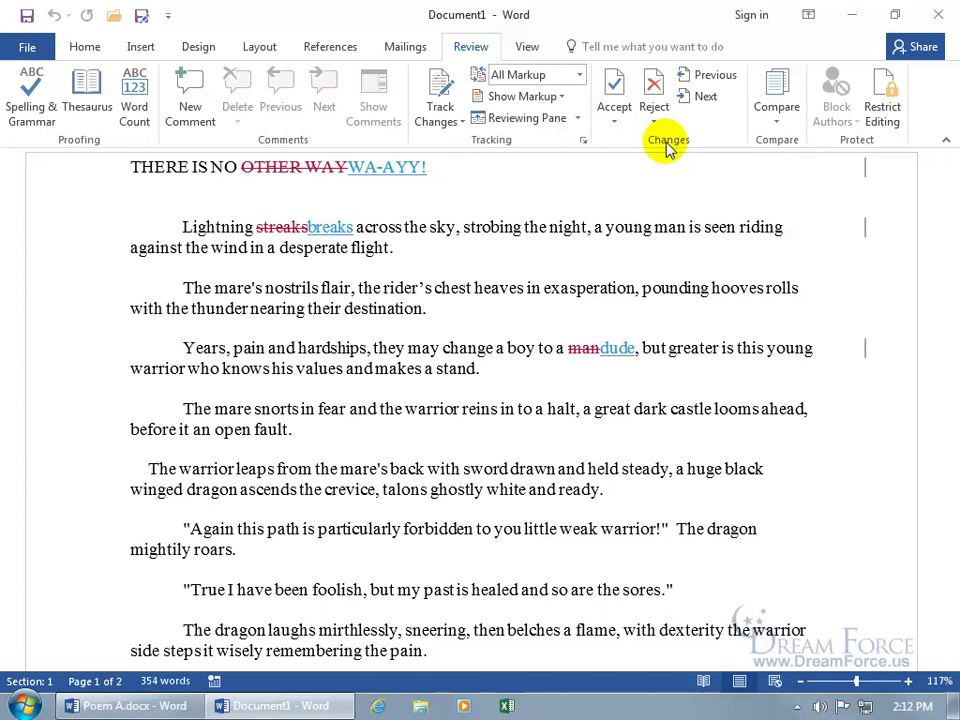
Reject the OTHER WAY deletion and WA-AYY! insertion so the title reads 'THERE IS NO OTHER WAY'
click(705, 97)
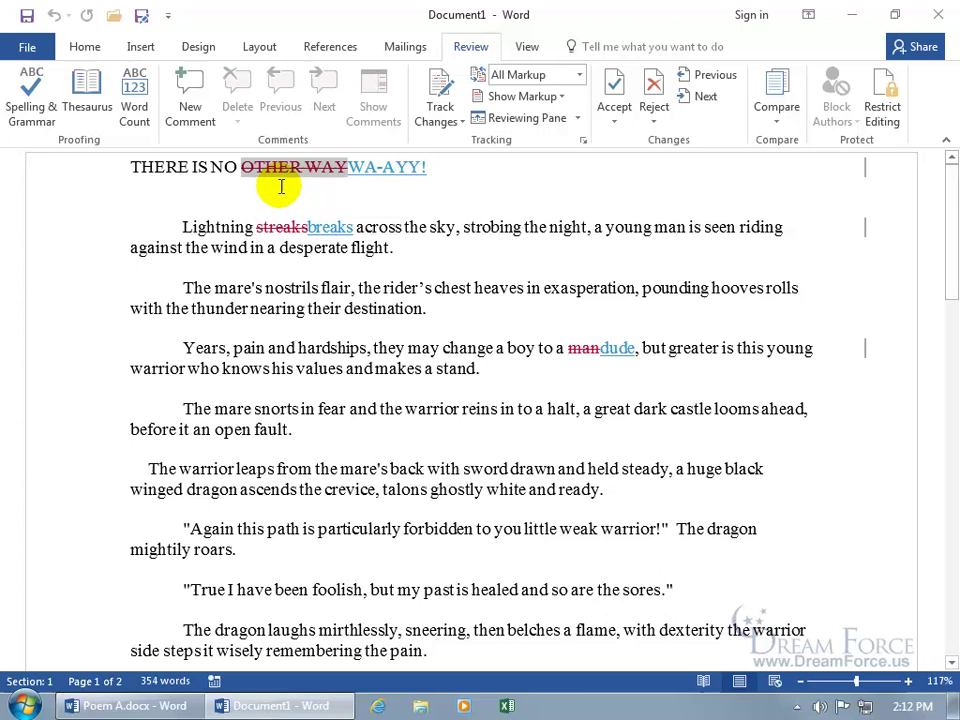
mouse_move(302, 176)
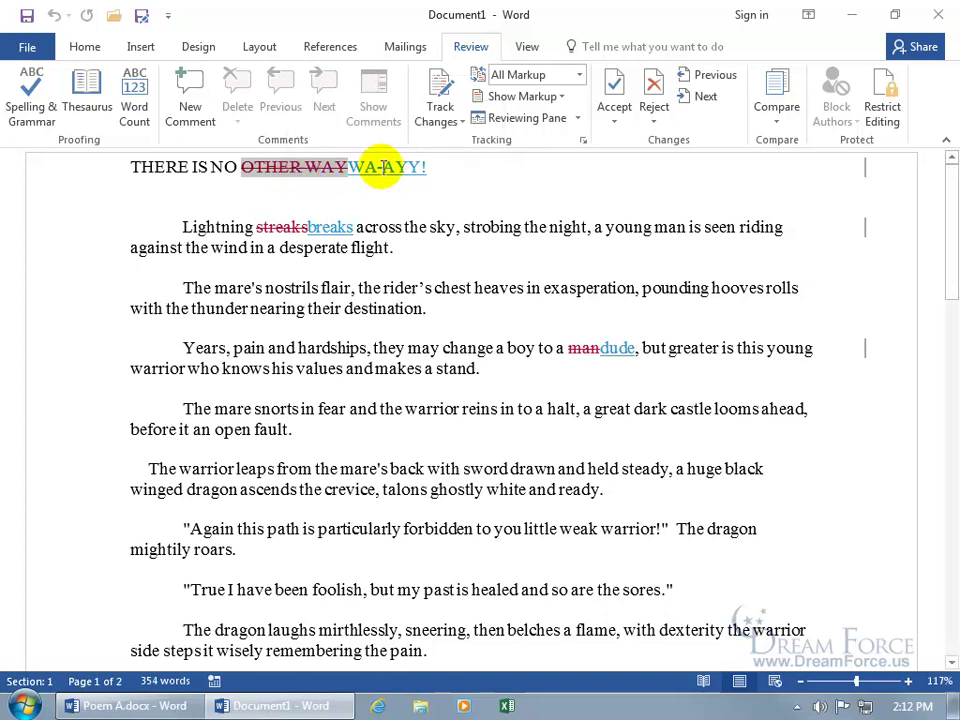
mouse_move(378, 169)
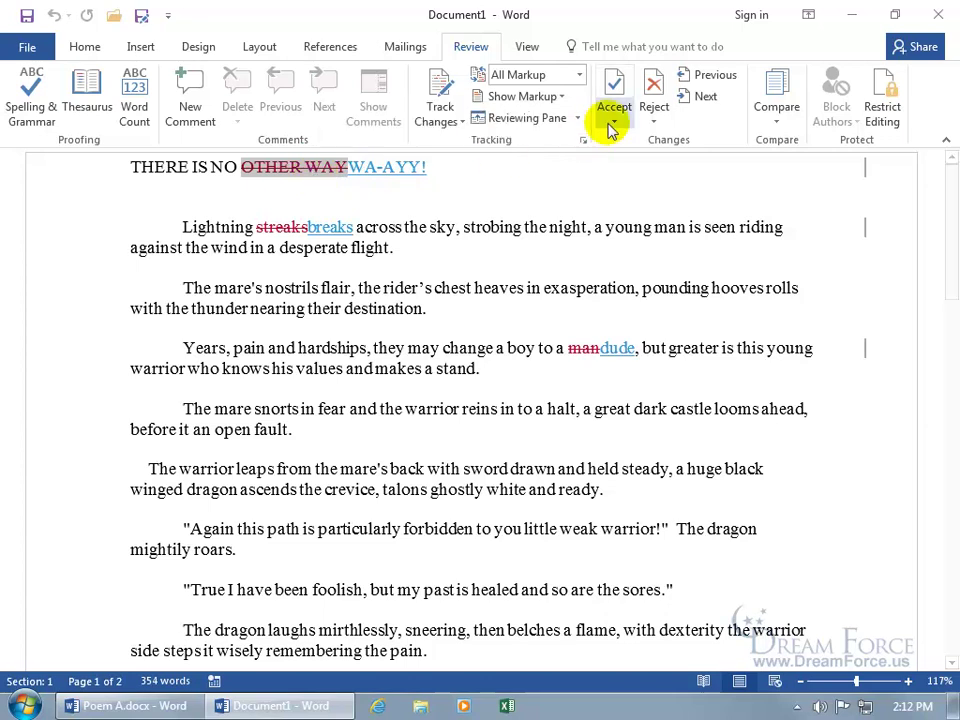
click(652, 88)
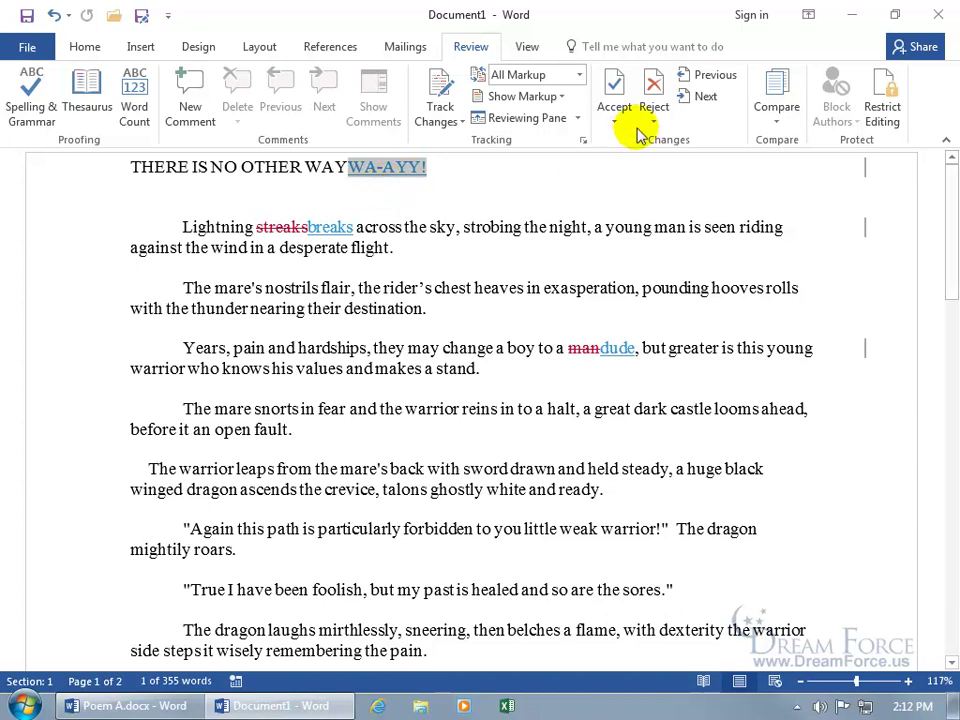
click(654, 100)
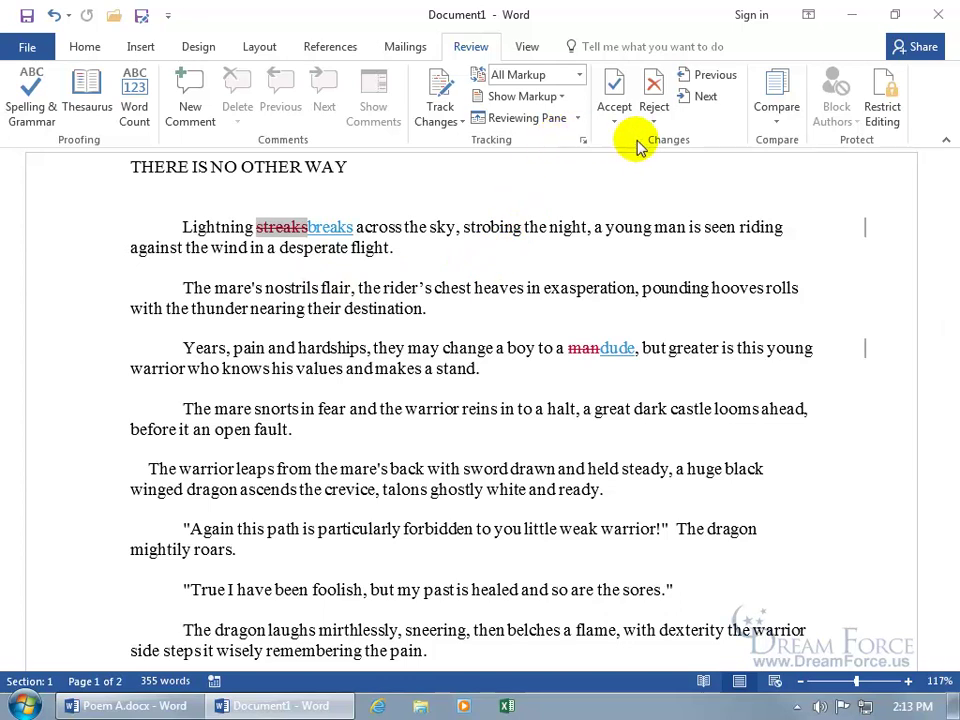
Show the vertical Reviewing Pane and change the inserted 'breaks' to 'break'
click(577, 118)
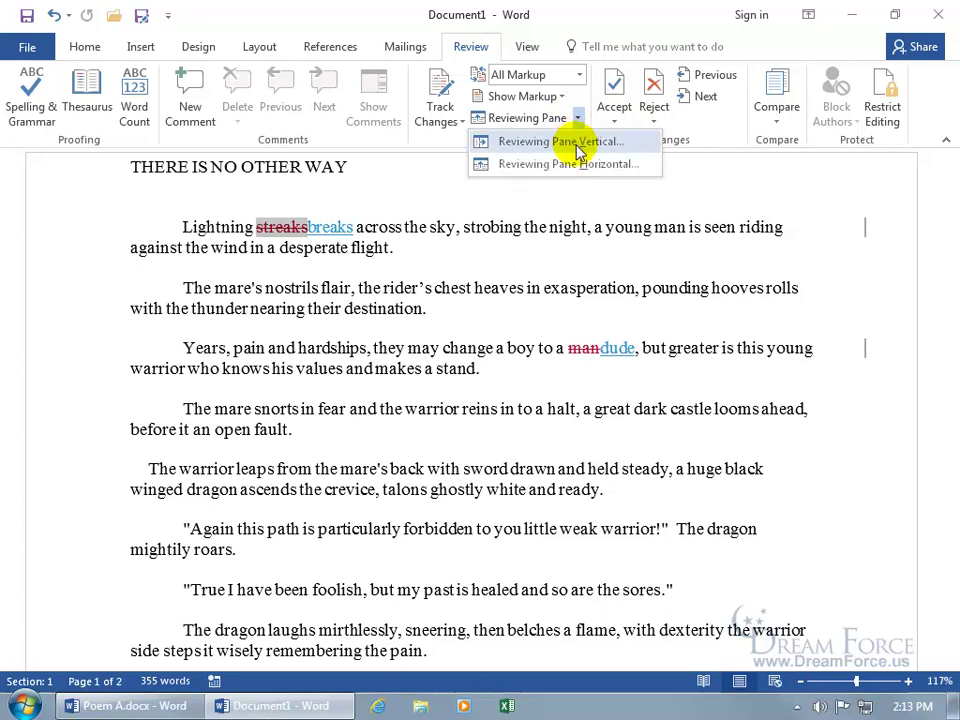
click(577, 148)
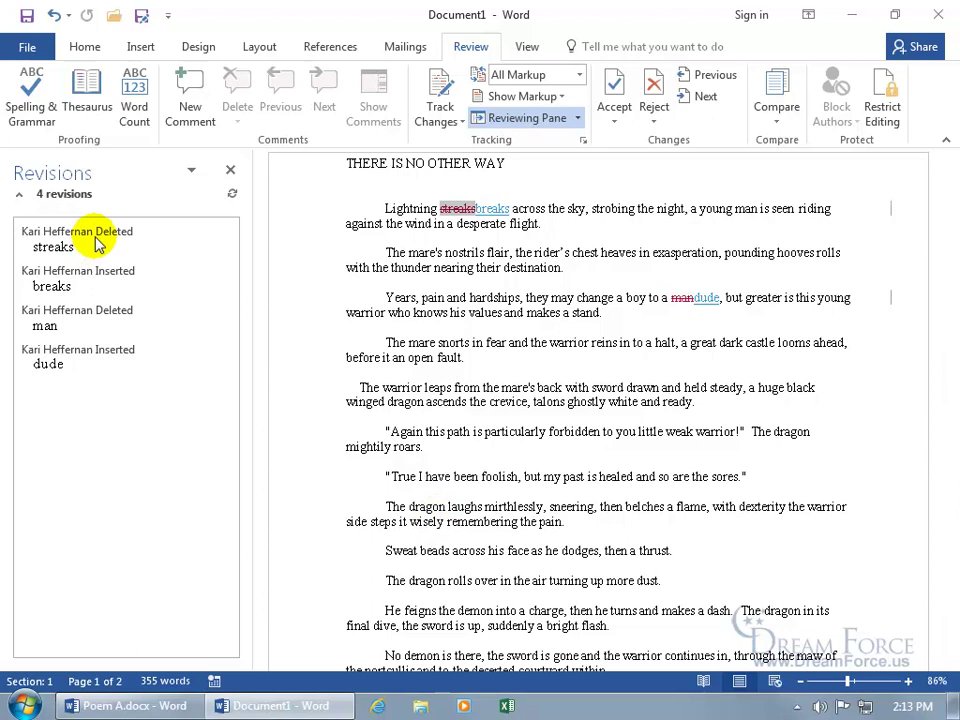
click(76, 288)
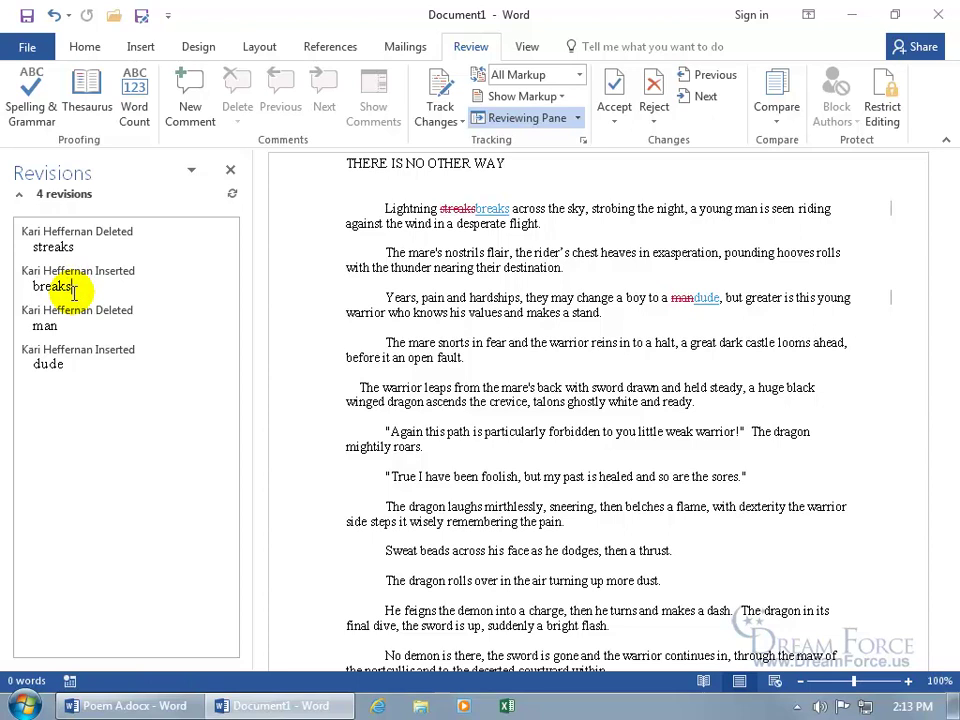
key(BackSpace)
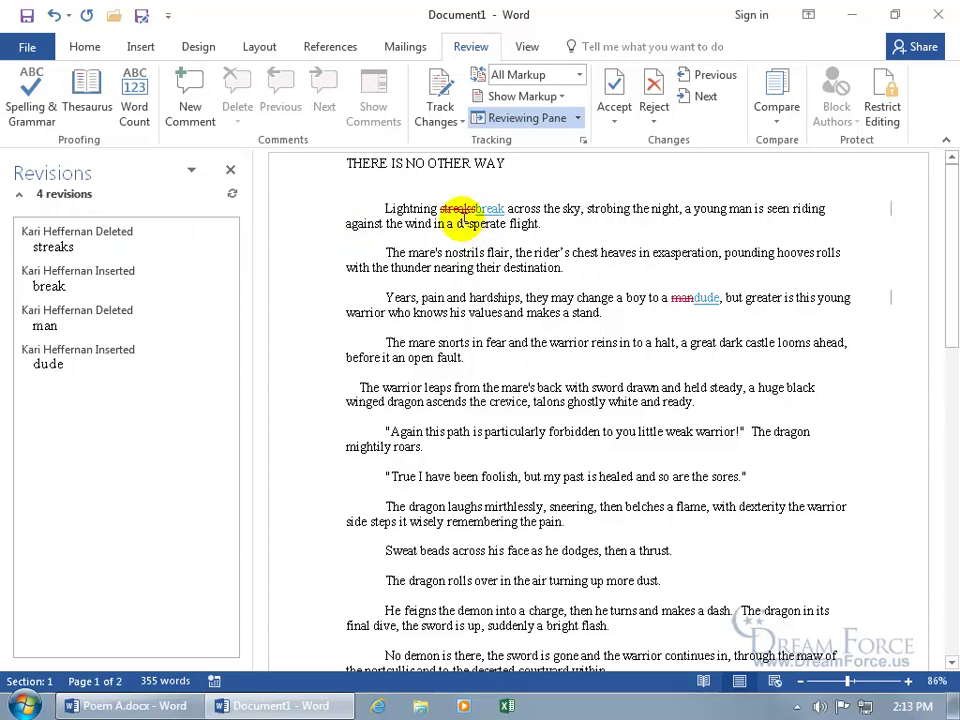
Accept the inserted word 'break' in the poem's first line
click(440, 210)
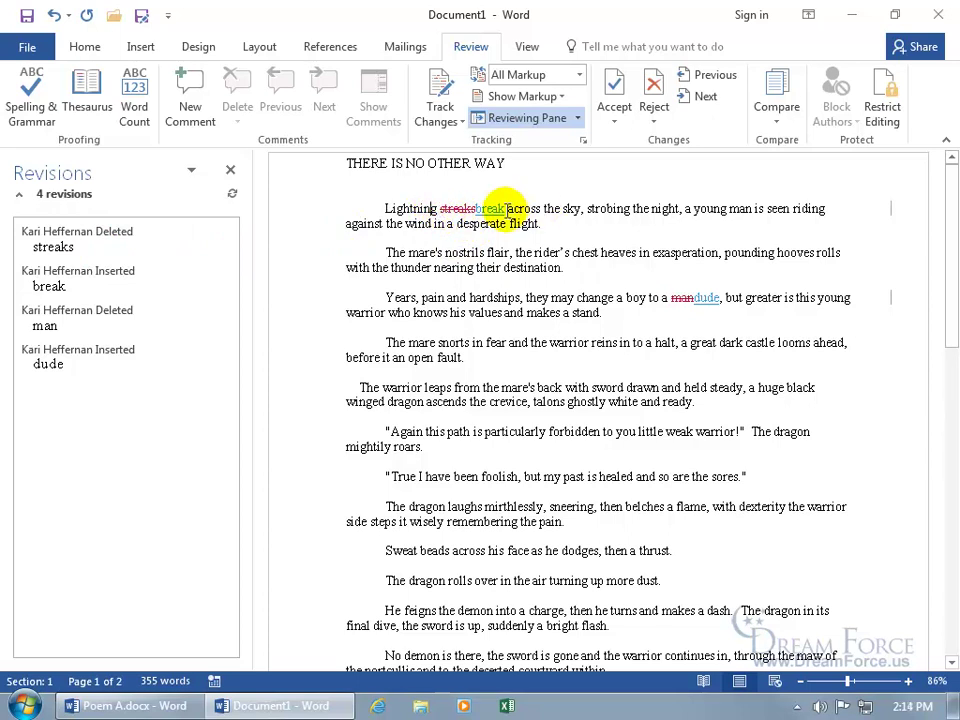
click(711, 80)
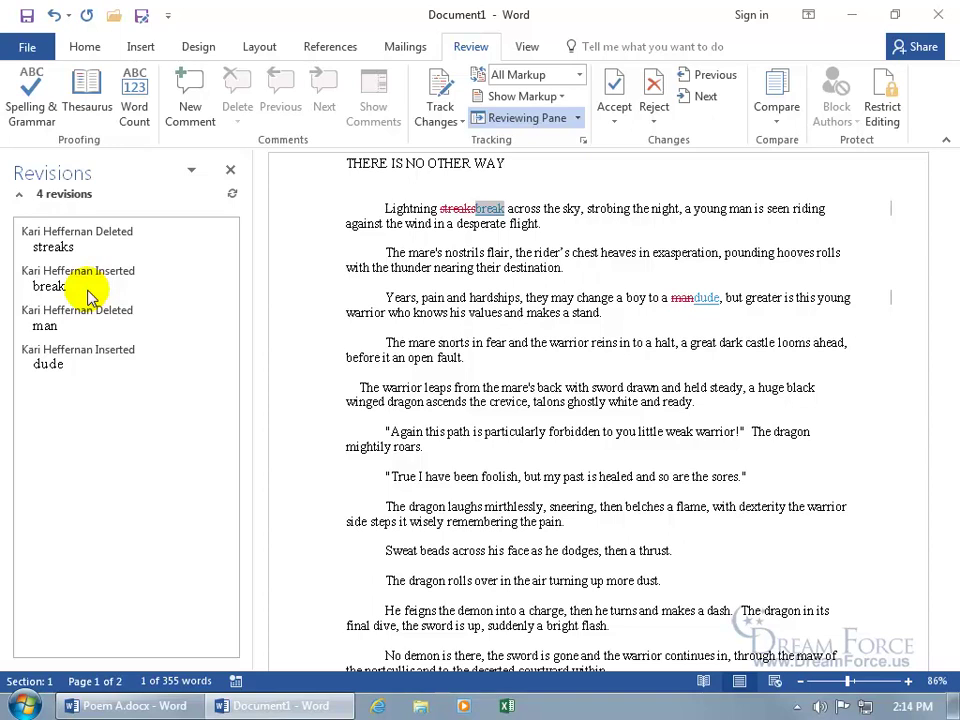
click(614, 88)
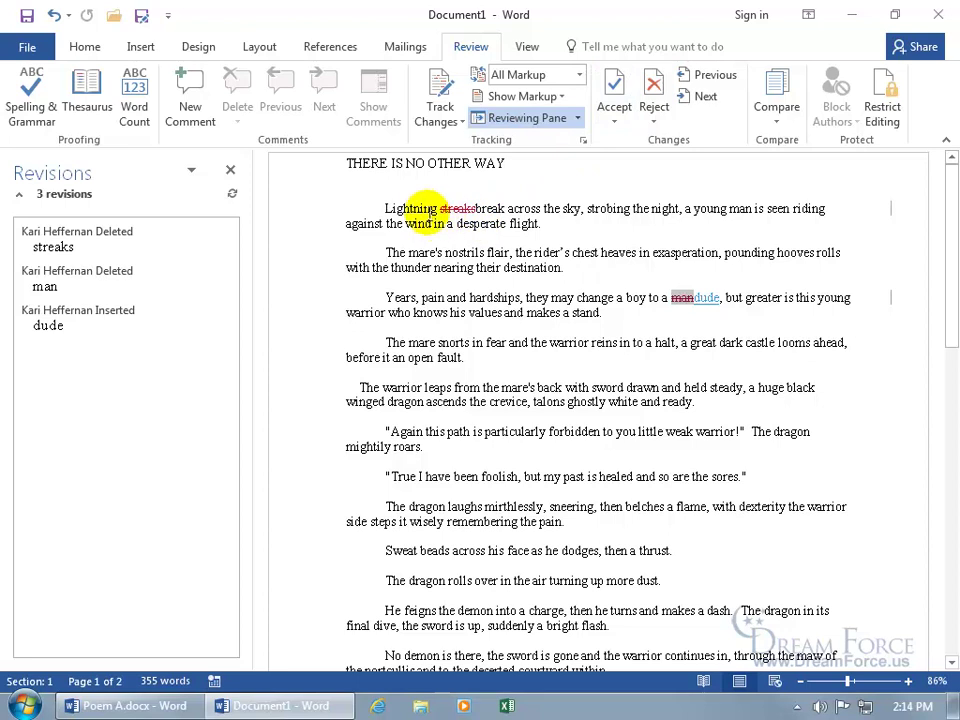
Accept the deletion of 'streaks' so the line reads 'Lightning break across the sky'
click(425, 210)
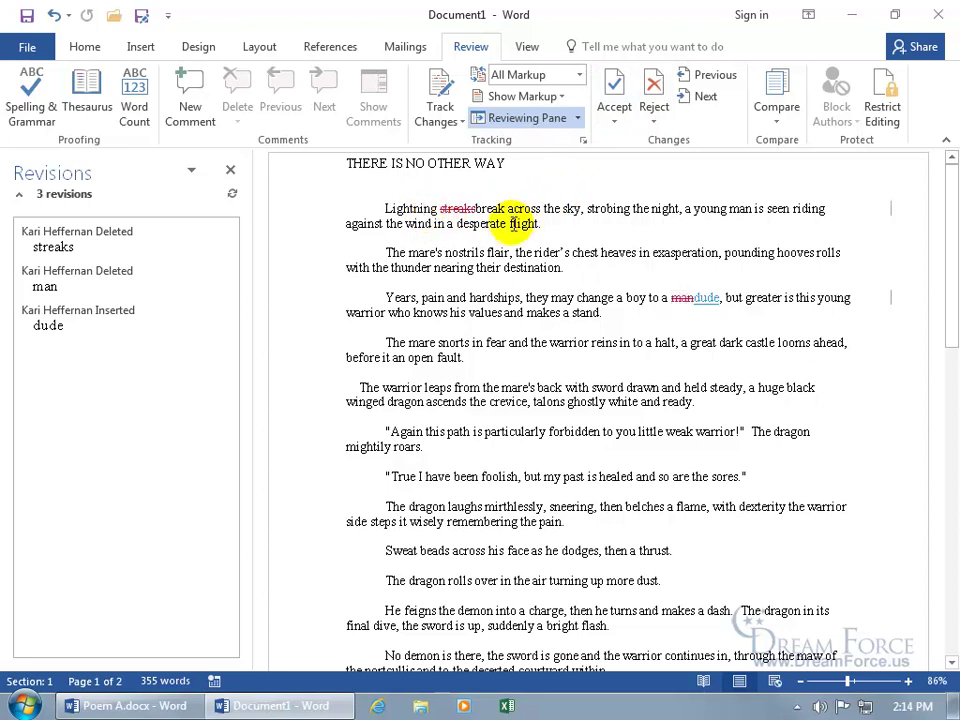
click(684, 97)
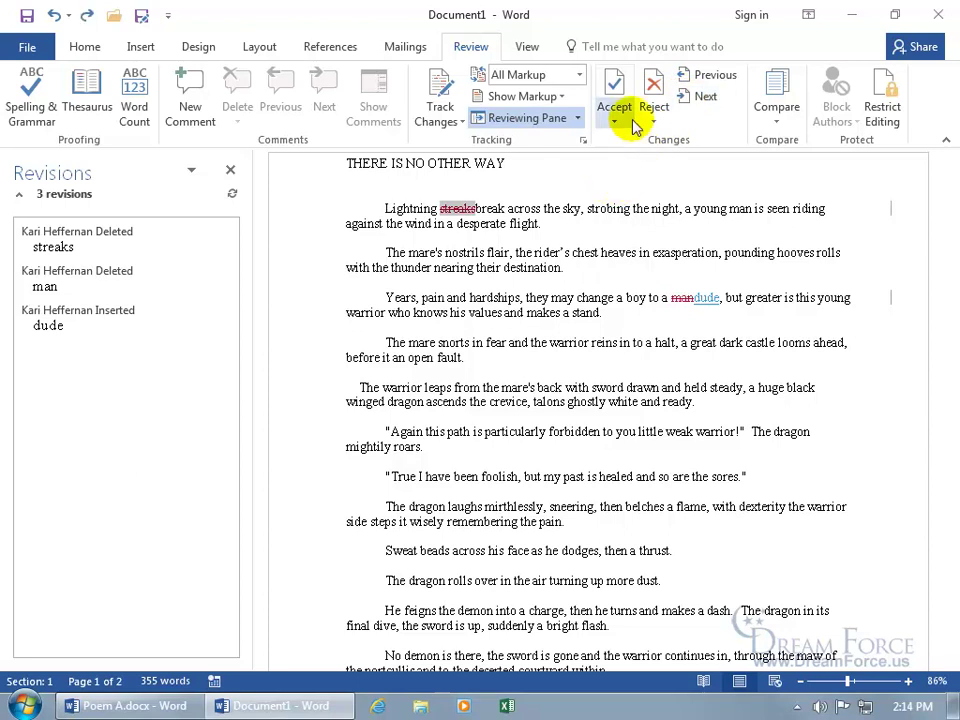
click(613, 86)
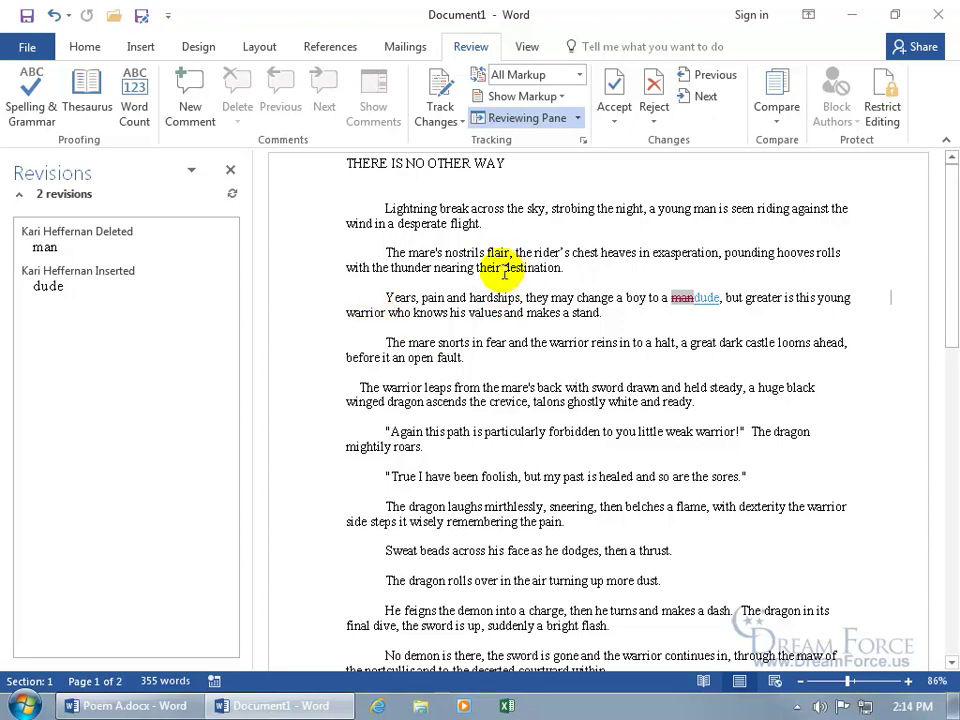
click(779, 120)
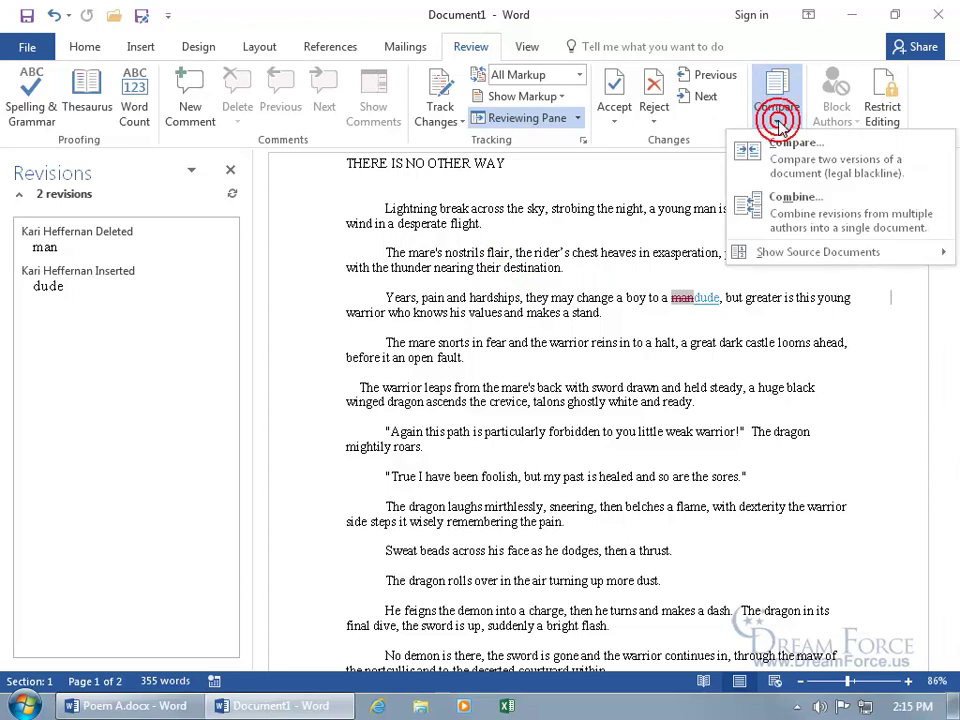
mouse_move(798, 258)
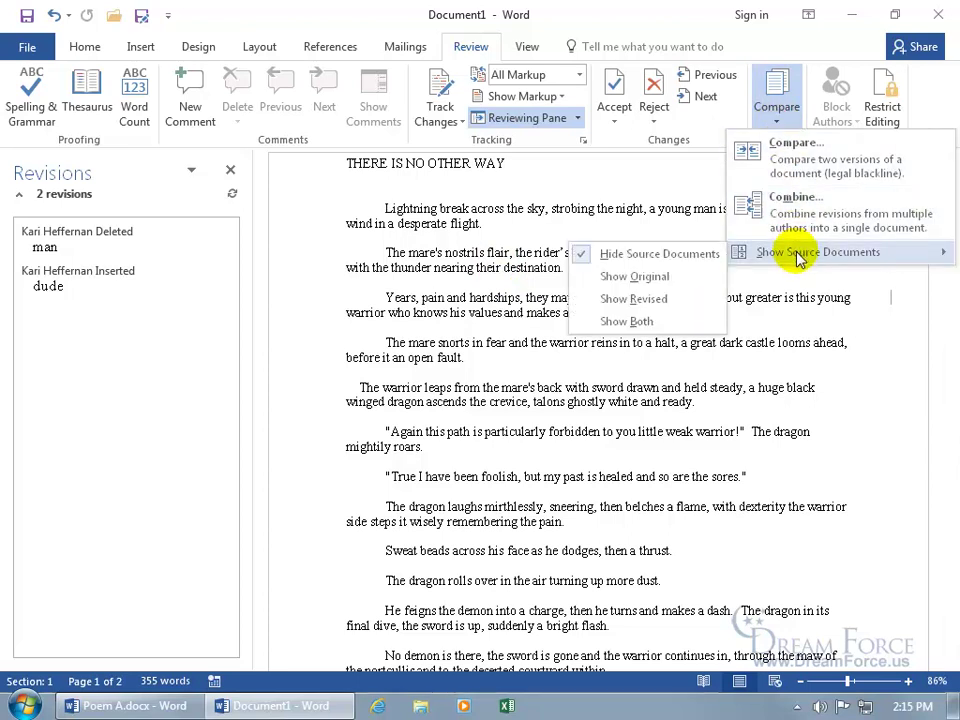
click(646, 275)
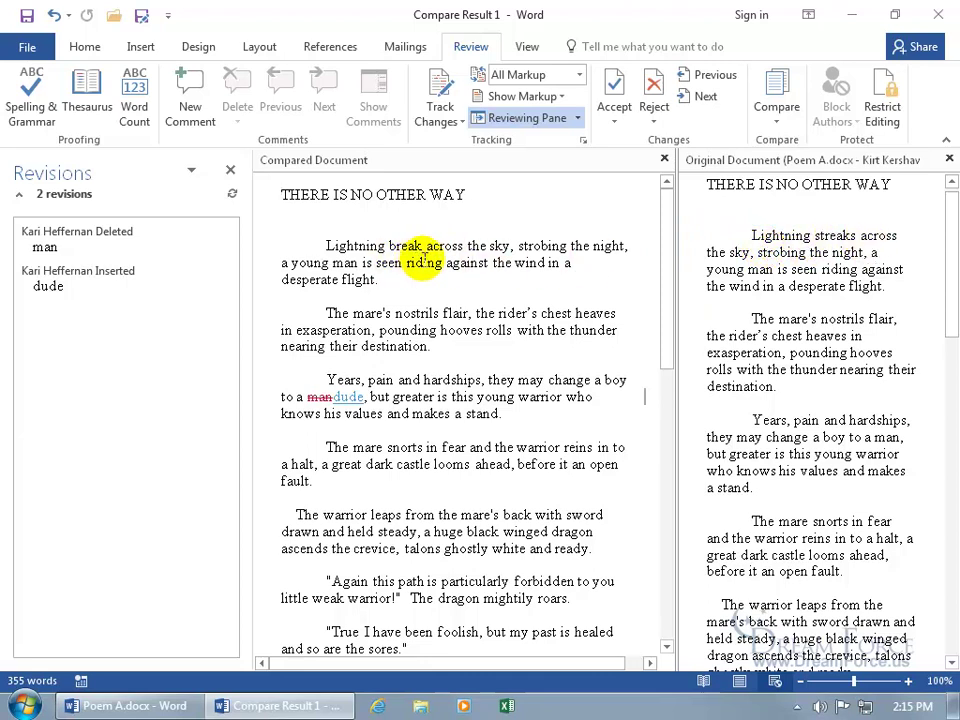
click(784, 120)
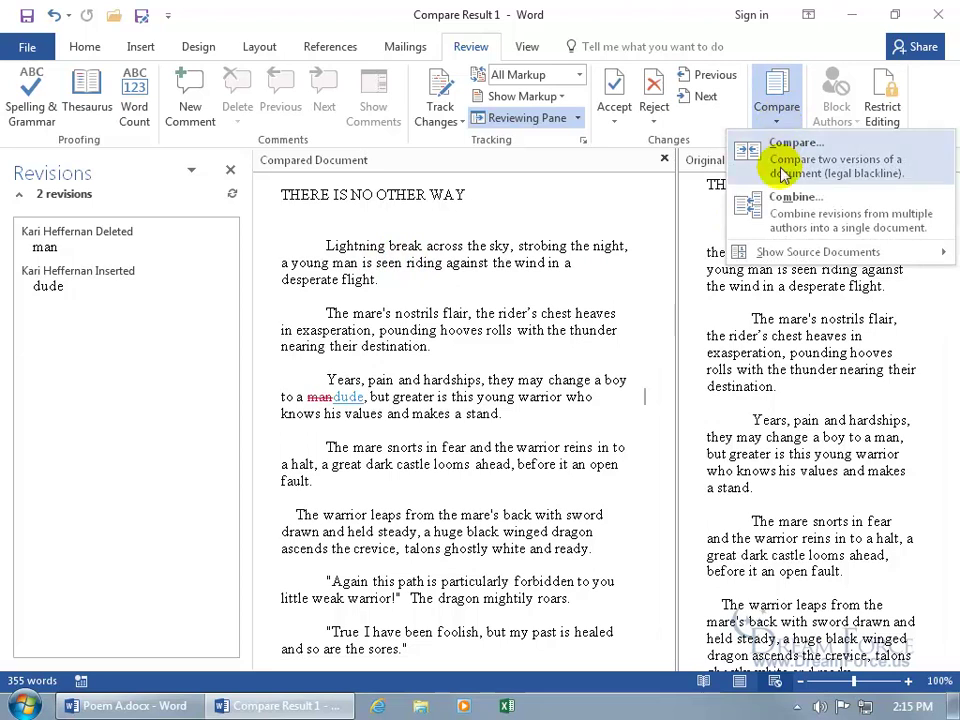
mouse_move(780, 253)
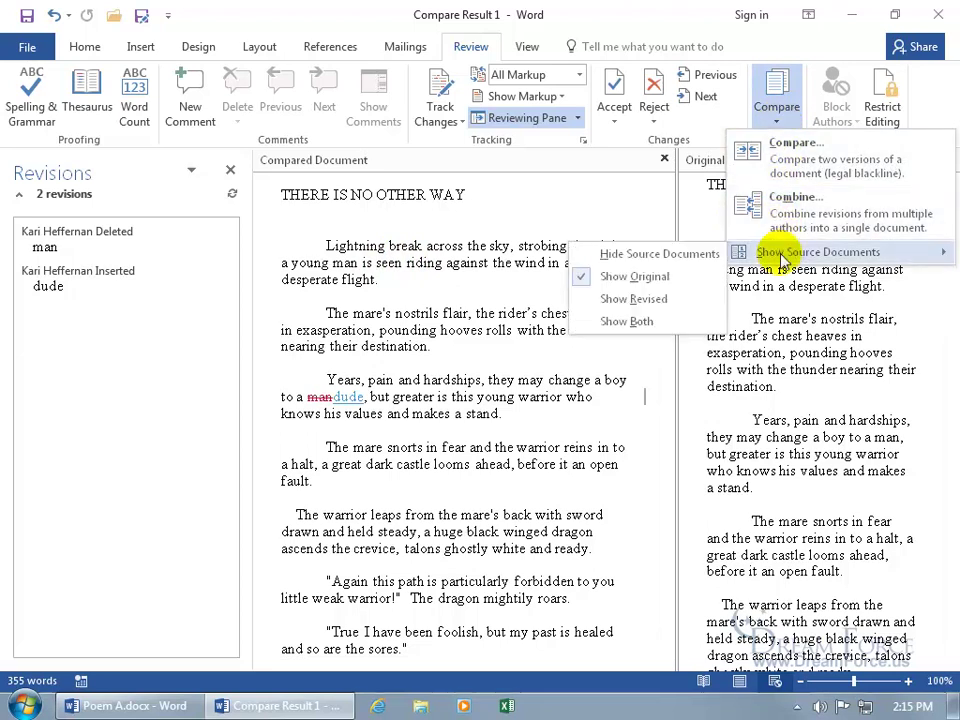
click(640, 322)
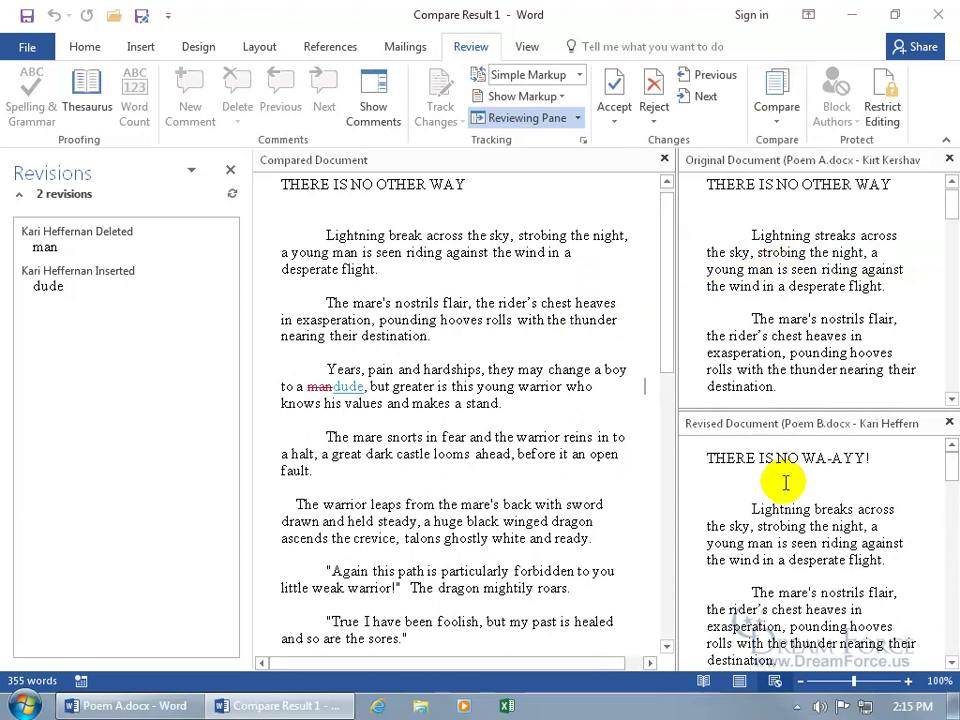
click(949, 159)
click(949, 159)
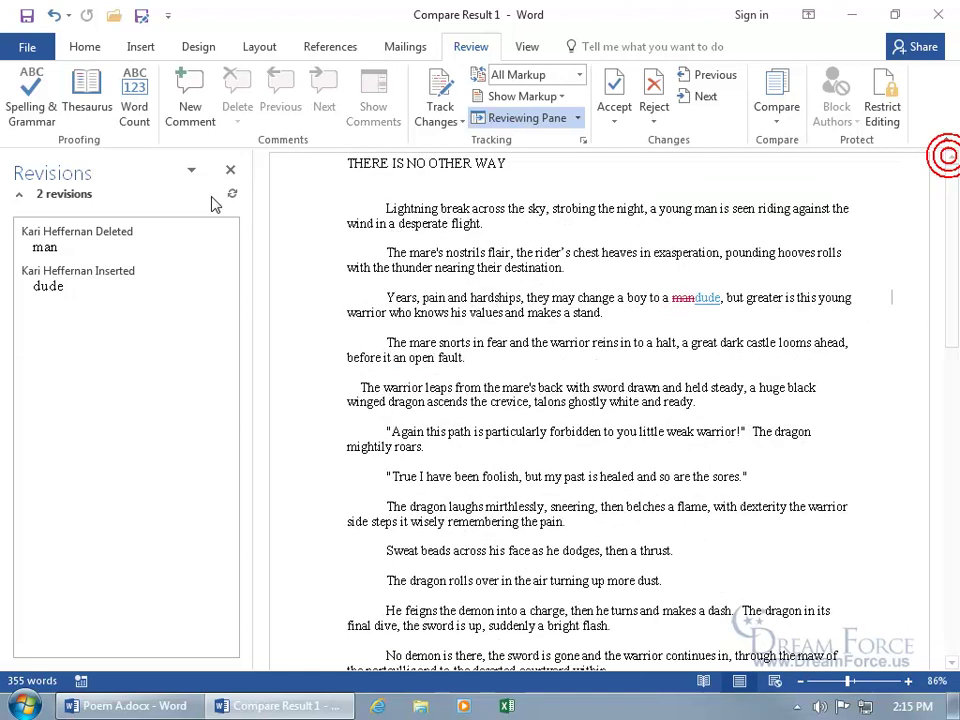
Close the Revisions pane and save the merged poem as 'Poem A and B.docx'
click(230, 173)
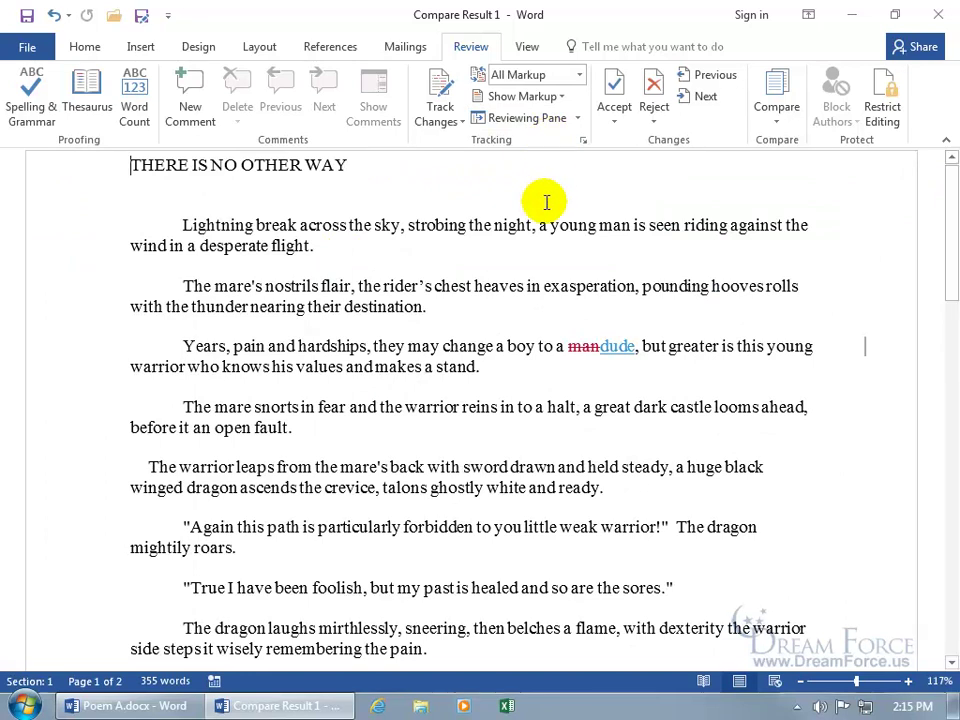
click(27, 15)
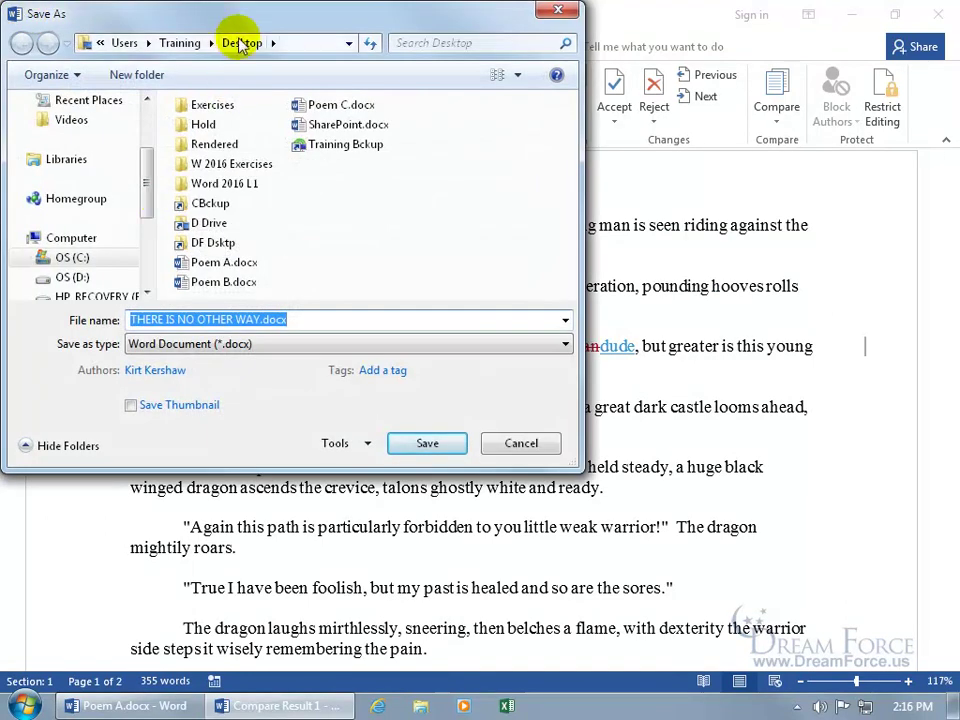
drag(233, 28, 524, 174)
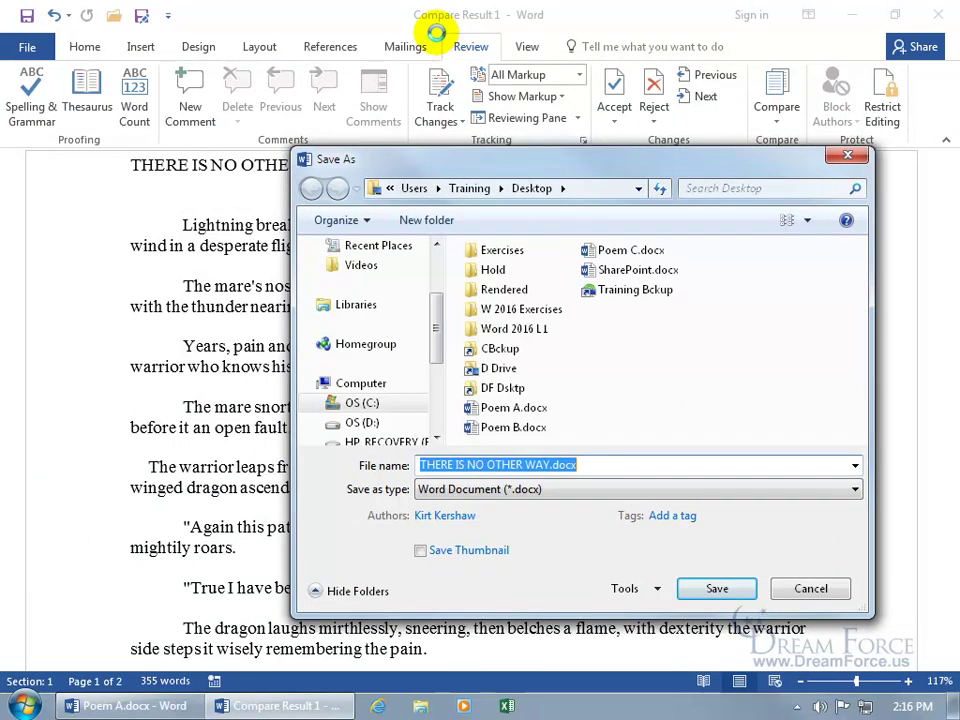
click(598, 466)
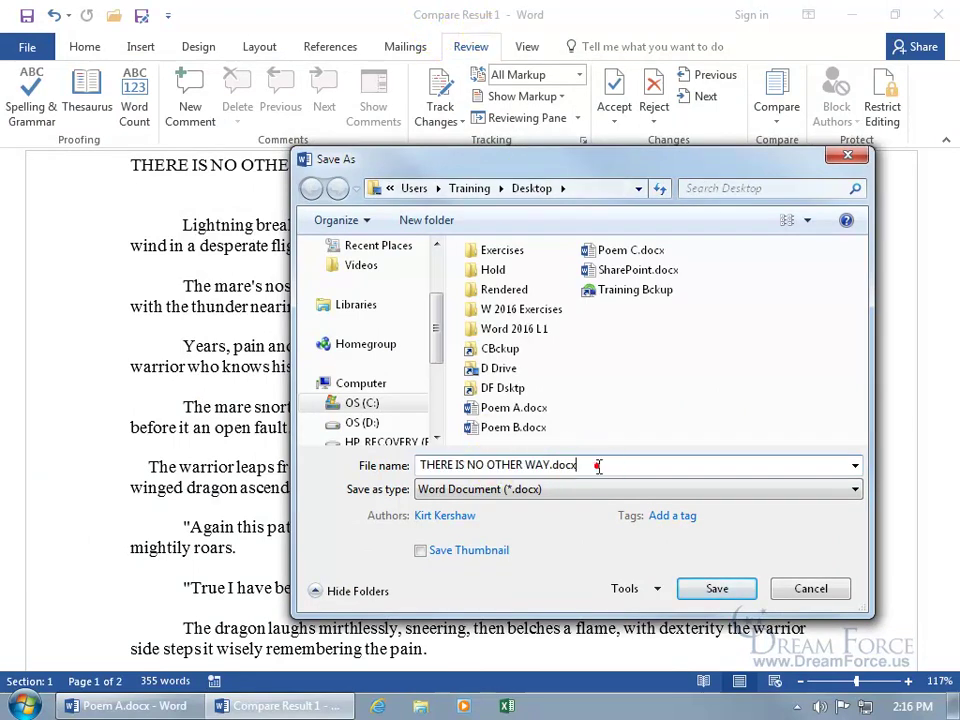
drag(598, 466, 416, 468)
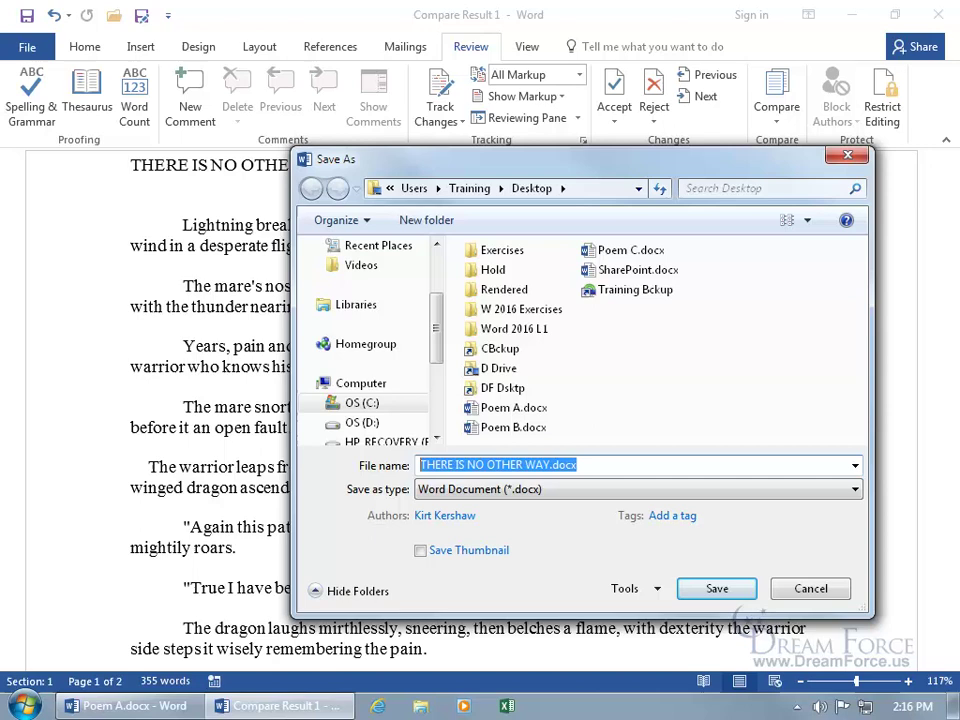
text(Poem A and B)
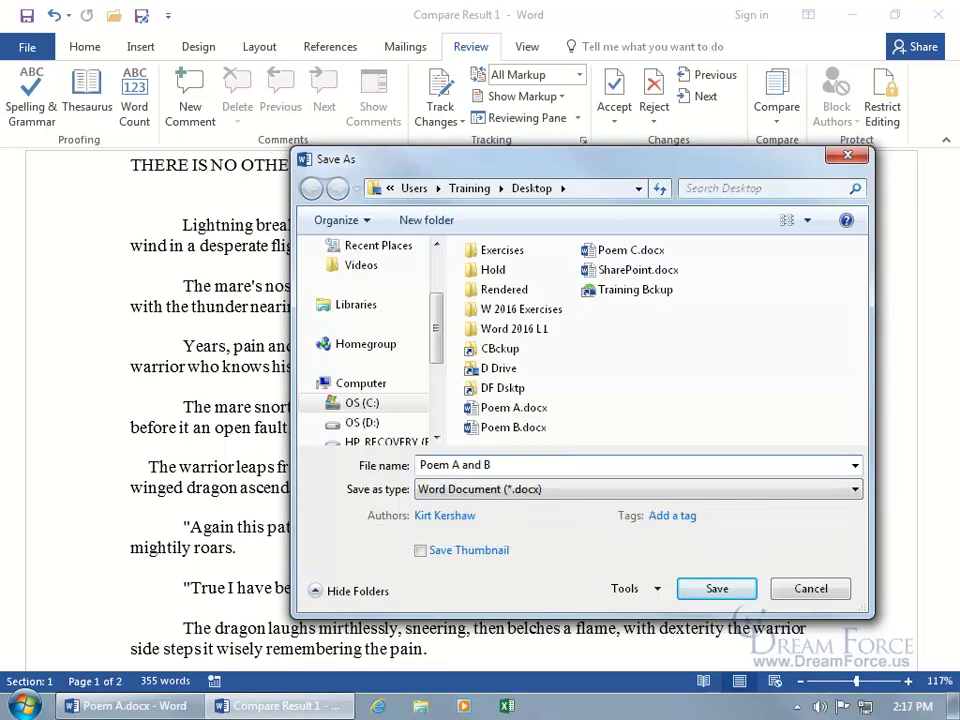
click(707, 590)
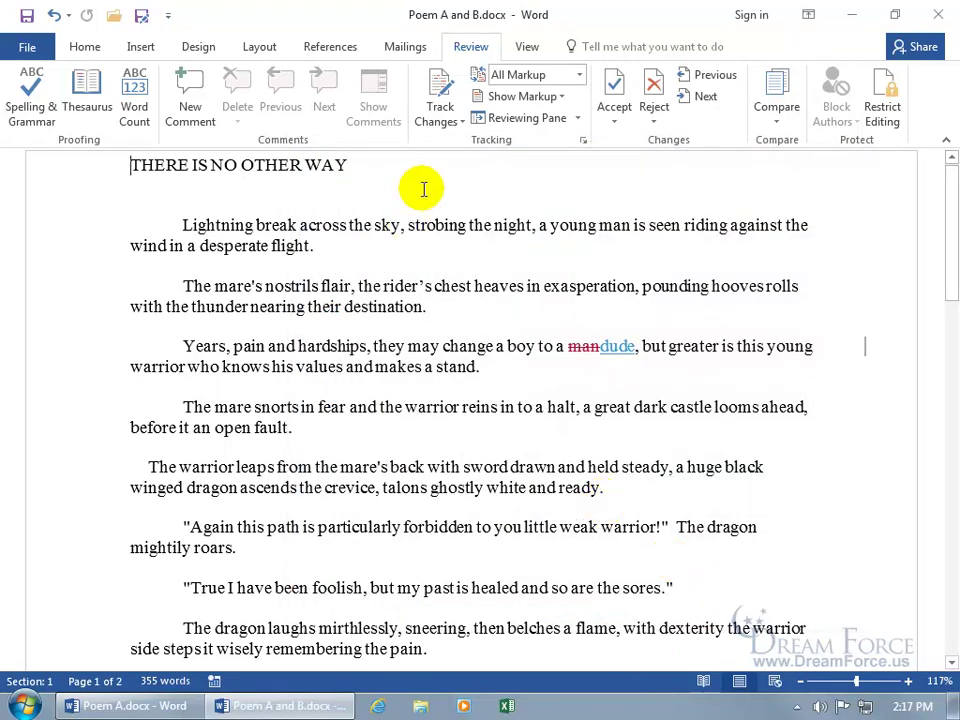
Close both Word windows and place Poem A and B.docx just below Poem A.docx on the desktop
click(938, 14)
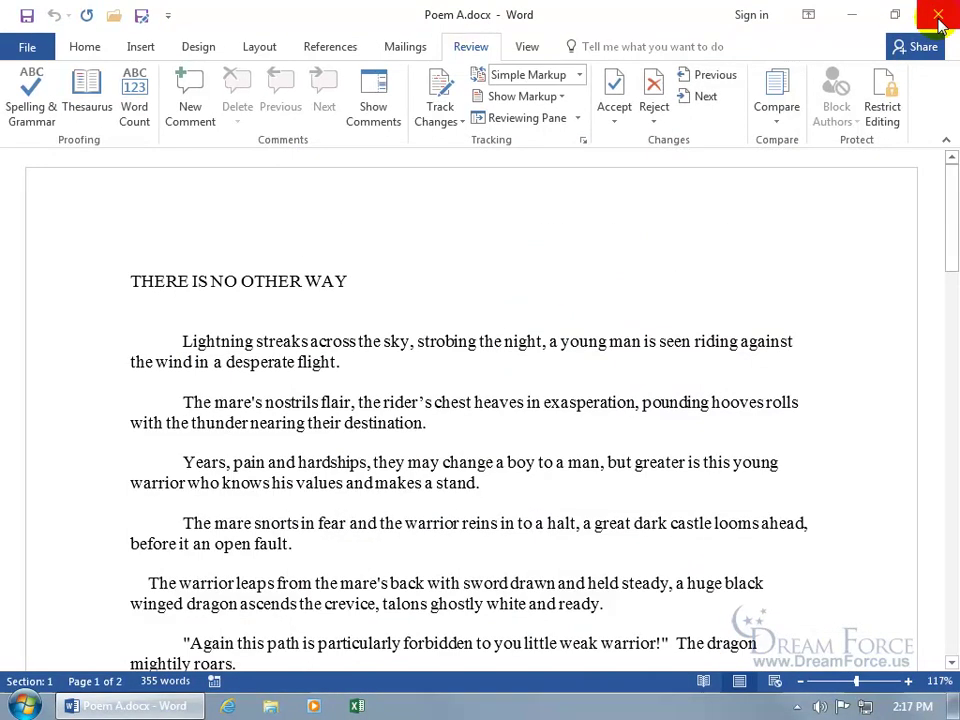
click(934, 13)
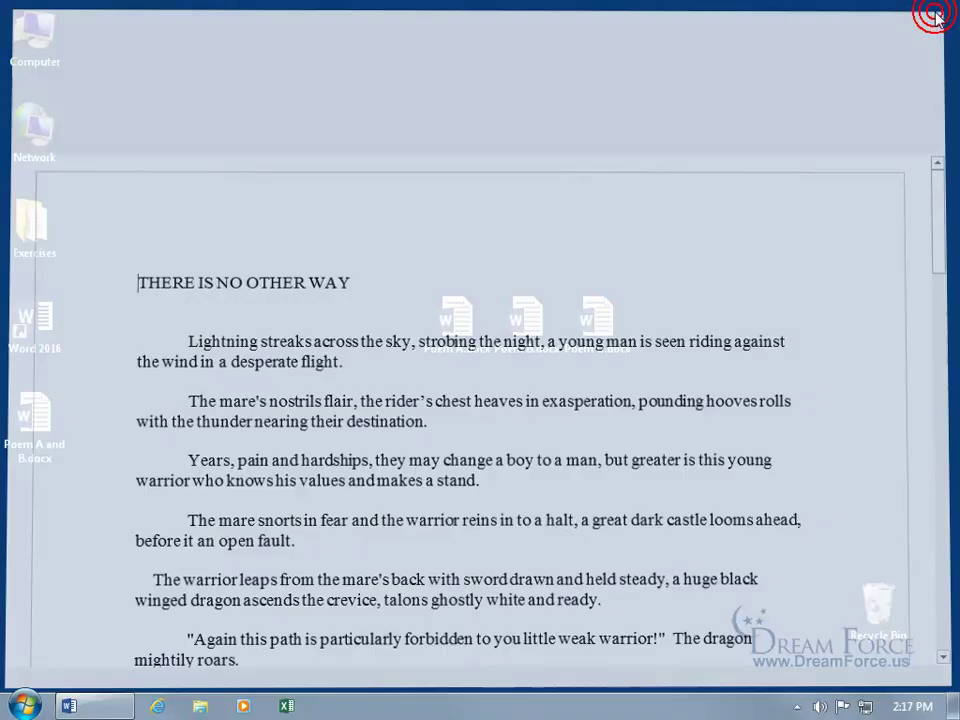
click(456, 326)
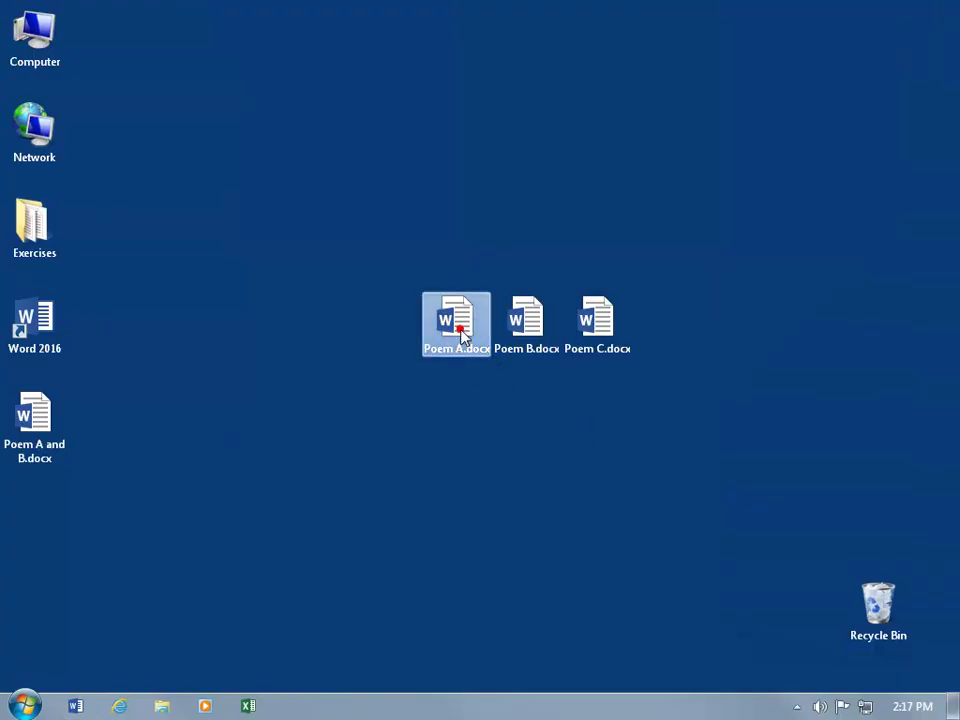
click(526, 322)
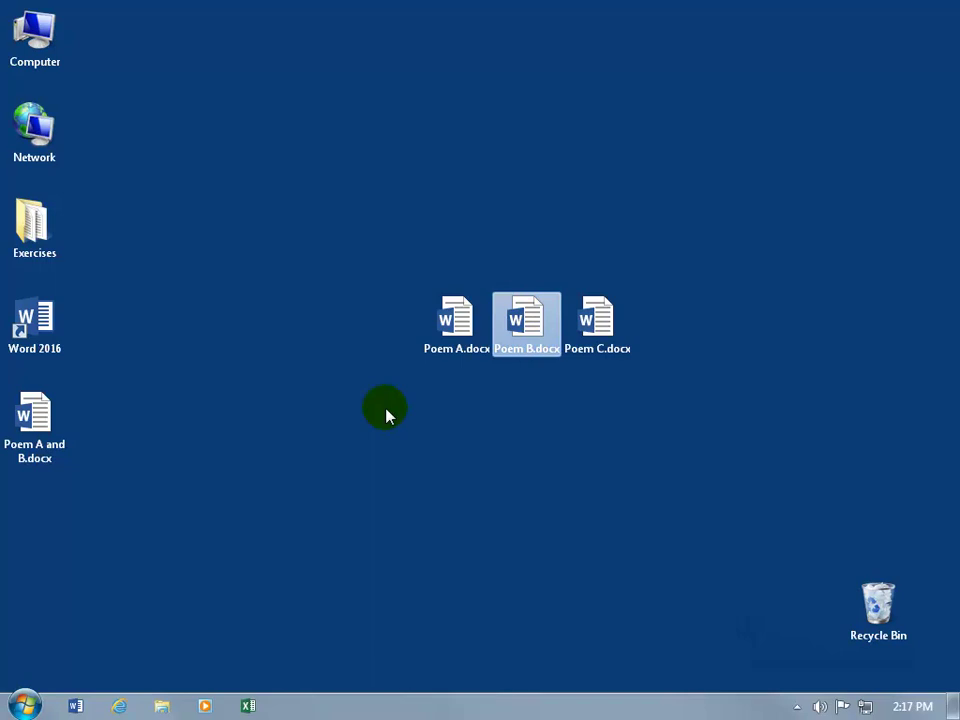
drag(62, 420, 493, 410)
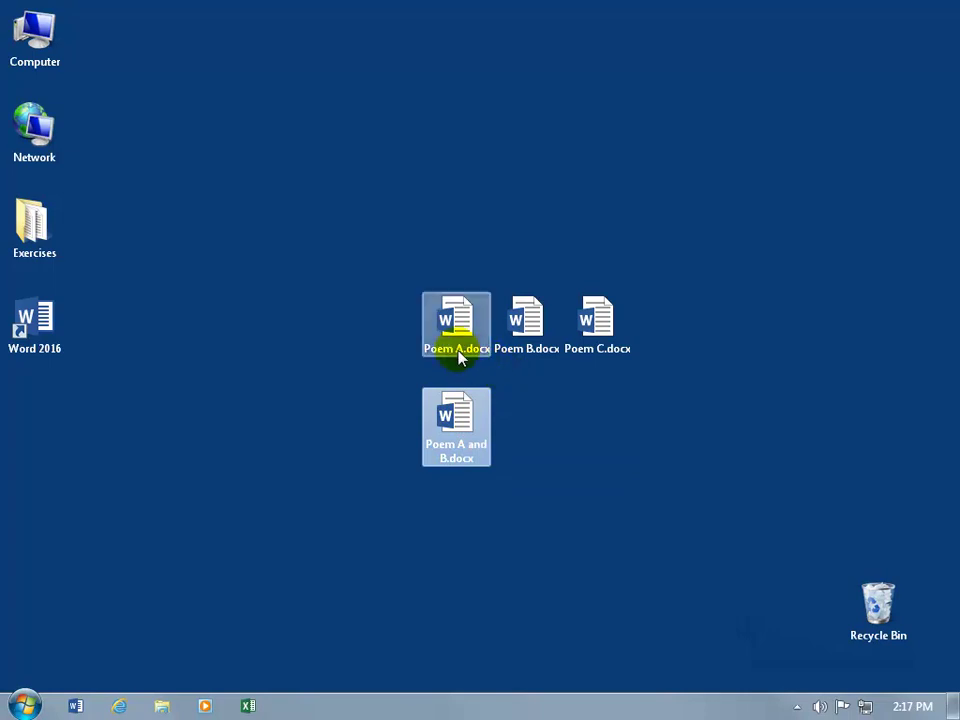
mouse_move(459, 358)
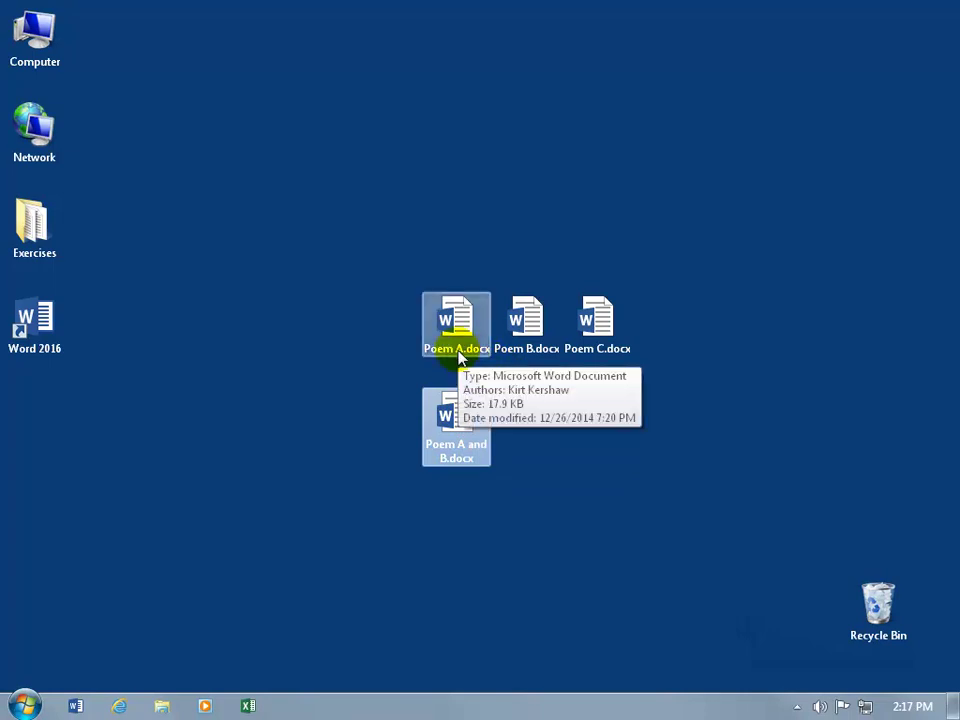
mouse_move(525, 330)
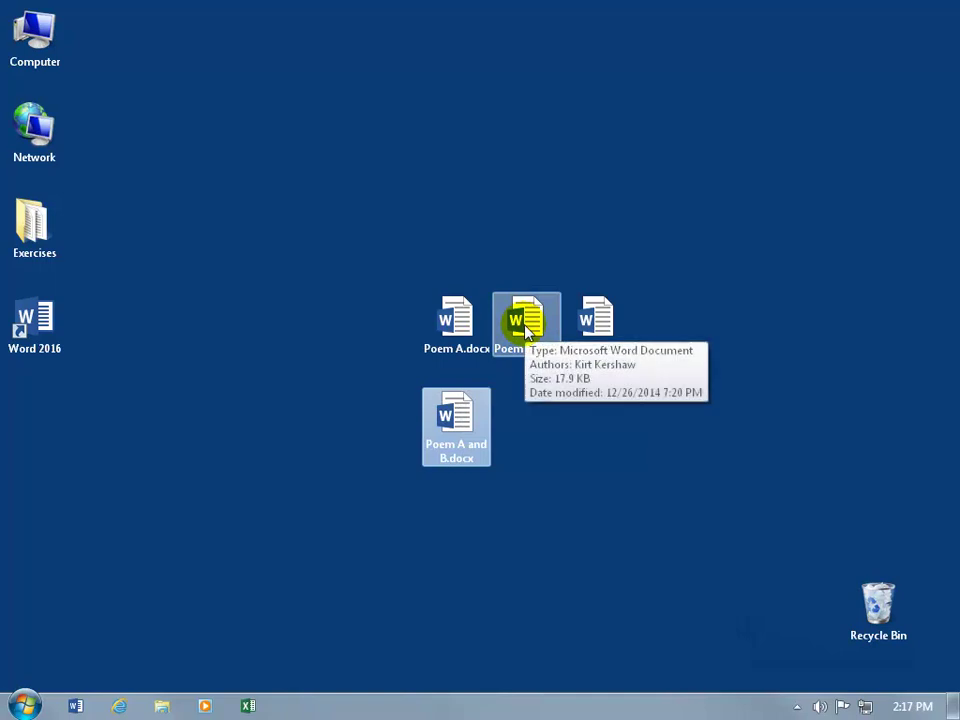